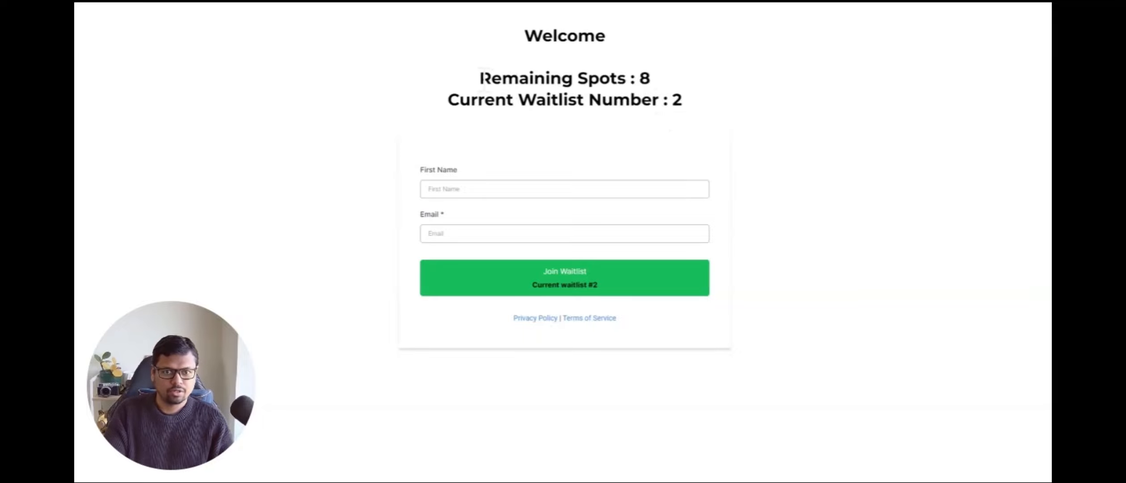
Step: Examine the remaining spots and current waitlist number shown on the waitlist page
{"action": "left_click_drag", "start_coordinate": [483, 78], "coordinate": [666, 100]}
{"action": "left_click", "coordinate": [588, 109]}
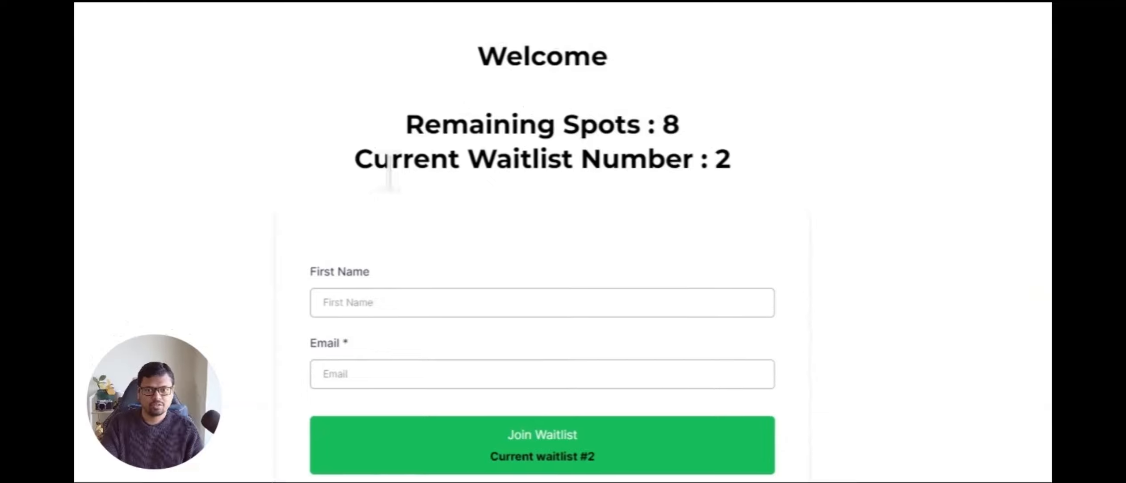
{"action": "left_click_drag", "start_coordinate": [472, 154], "coordinate": [728, 147]}
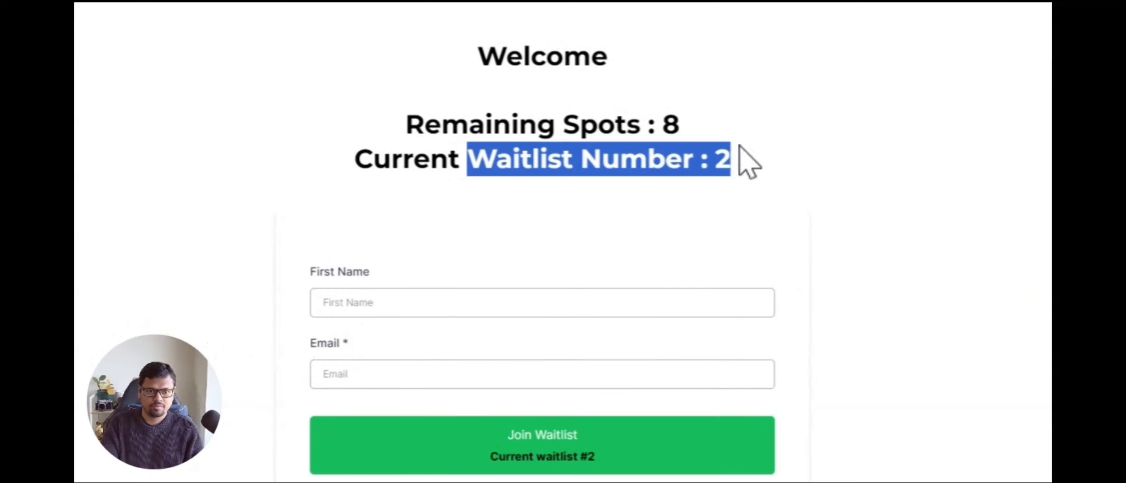
{"action": "left_click", "coordinate": [739, 145]}
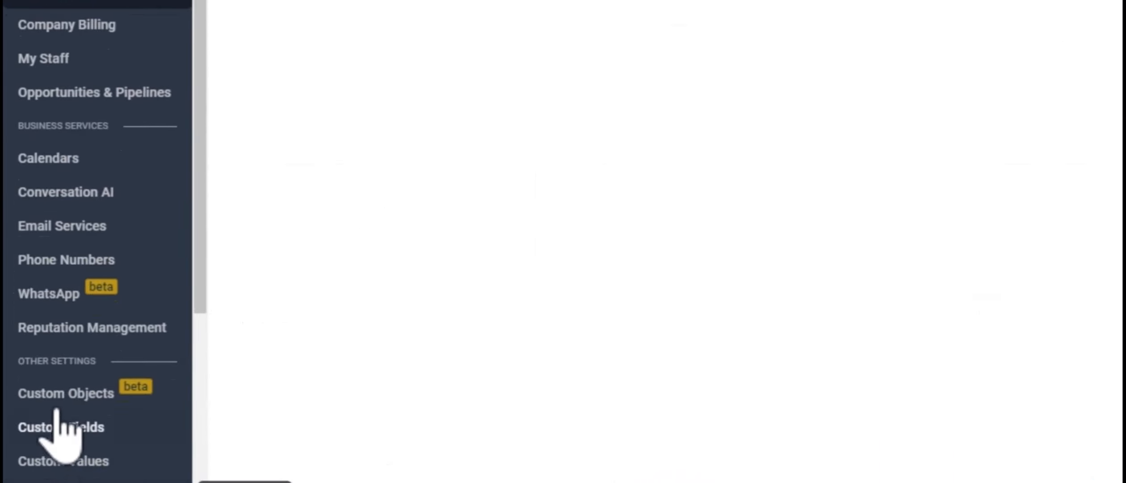
Step: Open the Custom Values settings page and look over the waitlist custom values
{"action": "left_click", "coordinate": [69, 462]}
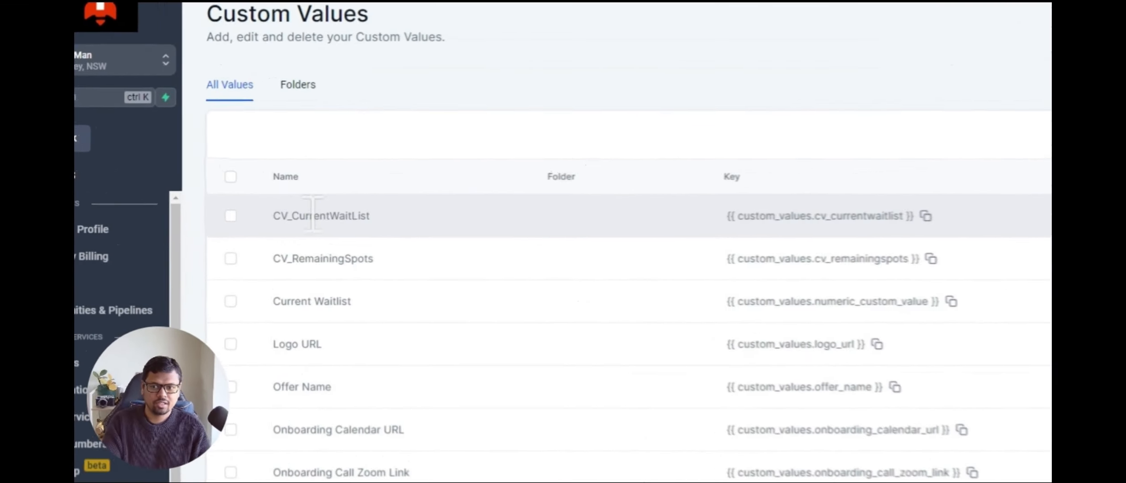
{"action": "left_click_drag", "start_coordinate": [375, 259], "coordinate": [322, 263]}
{"action": "left_click", "coordinate": [322, 264]}
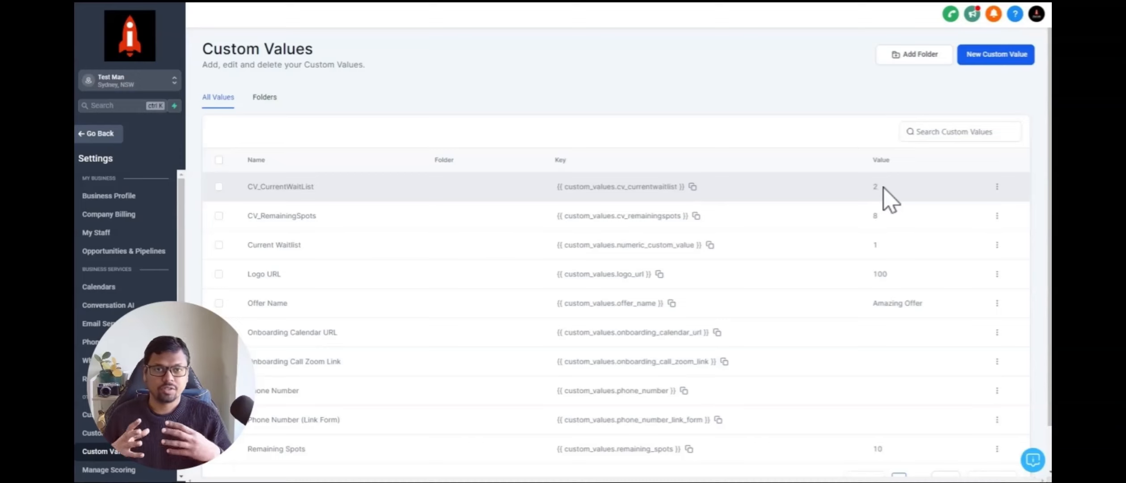
{"action": "left_click", "coordinate": [997, 56]}
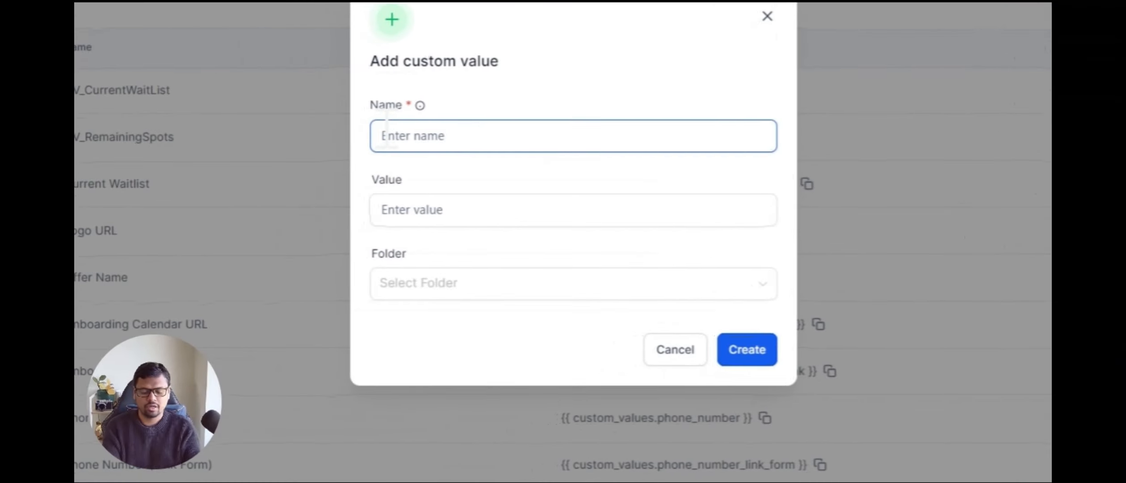
{"action": "type", "text": "Test n"}
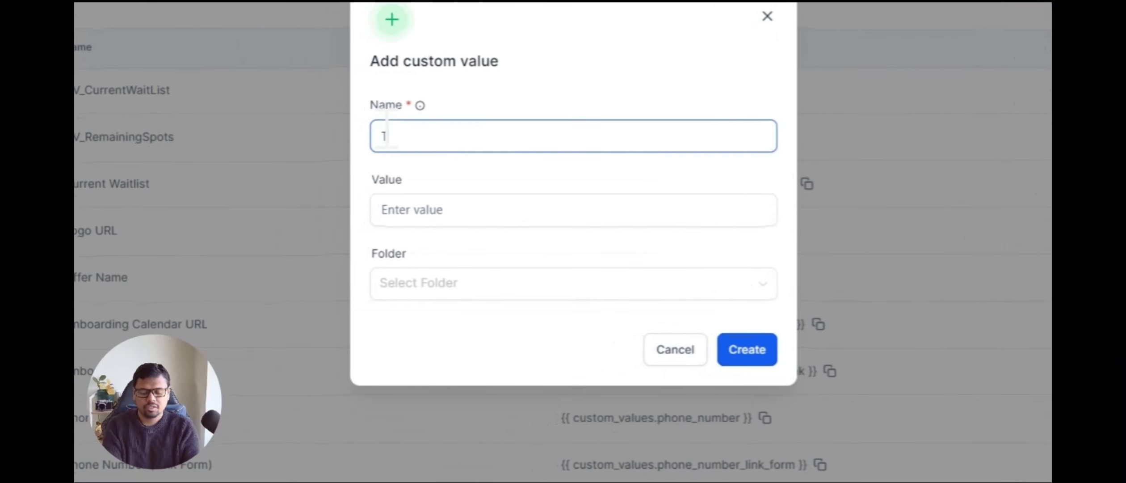
{"action": "type", "text": "umerical d"}
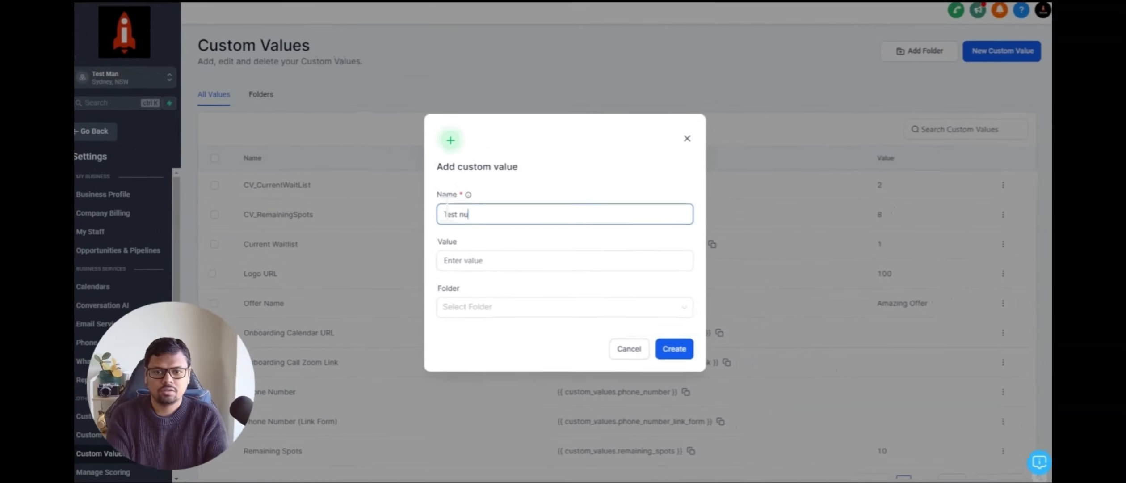
{"action": "type", "text": "ustom value"}
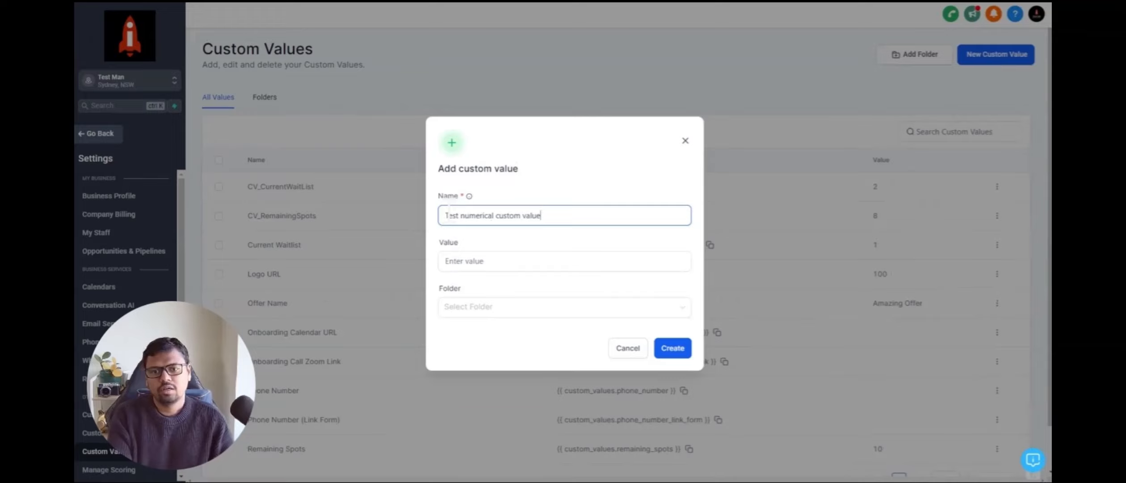
{"action": "left_click", "coordinate": [460, 259]}
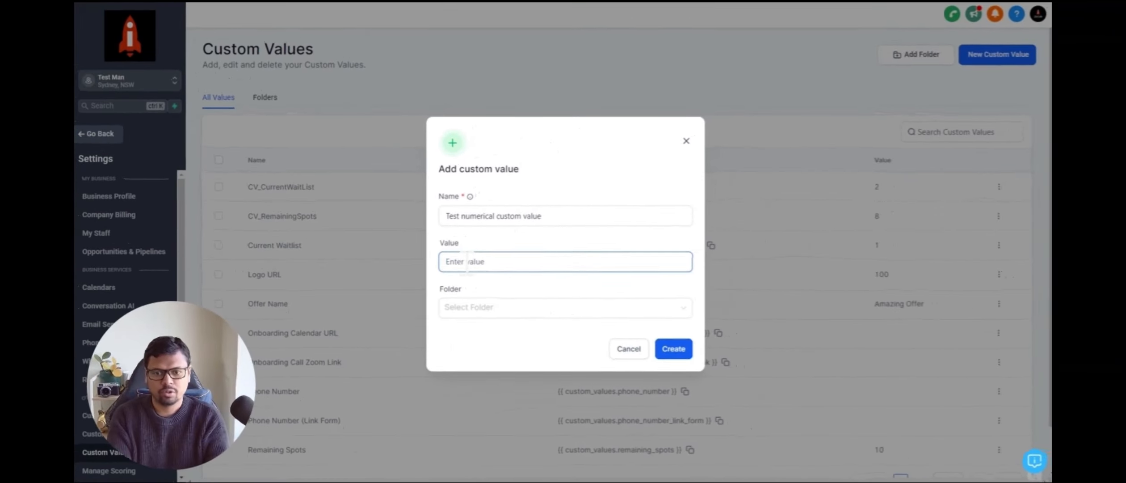
{"action": "type", "text": "1"}
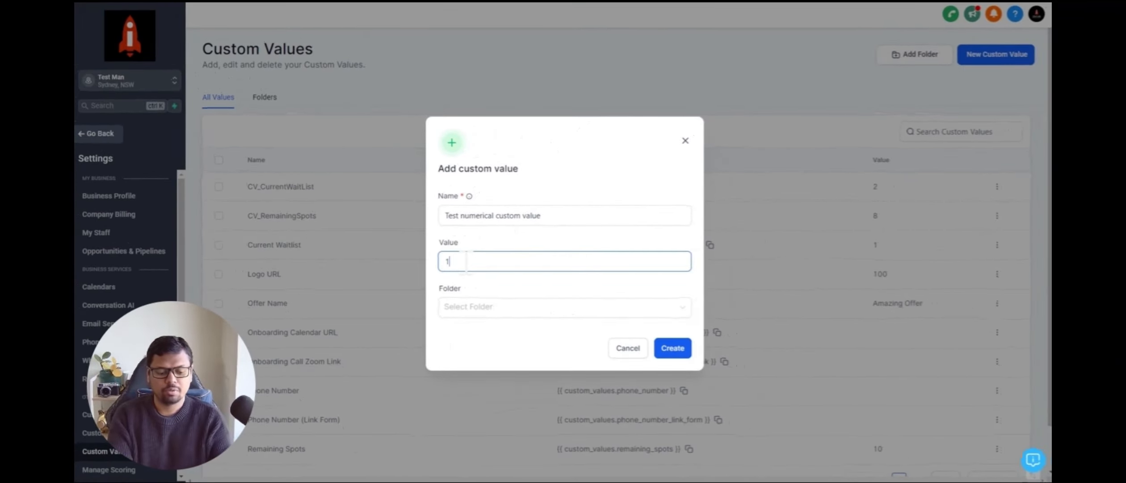
{"action": "key", "text": "BackSpace"}
{"action": "type", "text": "One"}
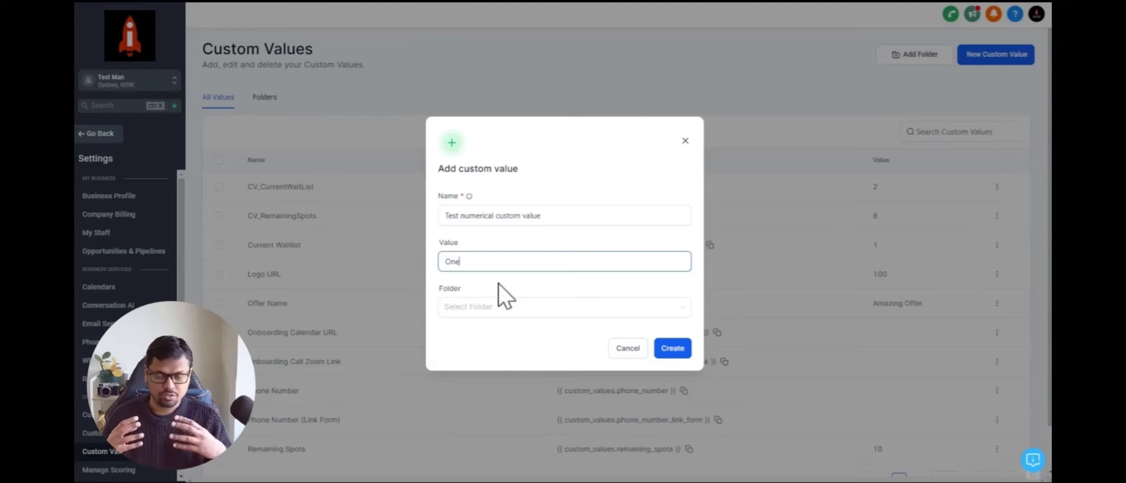
{"action": "key", "text": "BackSpace"}
{"action": "key", "text": "BackSpace"}
{"action": "key", "text": "BackSpace"}
{"action": "type", "text": "1"}
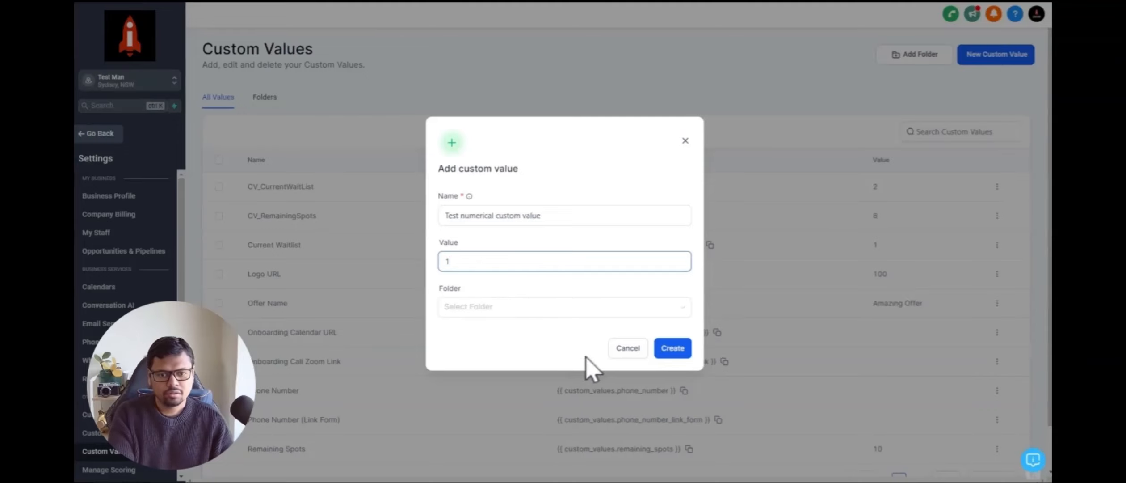
{"action": "left_click", "coordinate": [628, 348]}
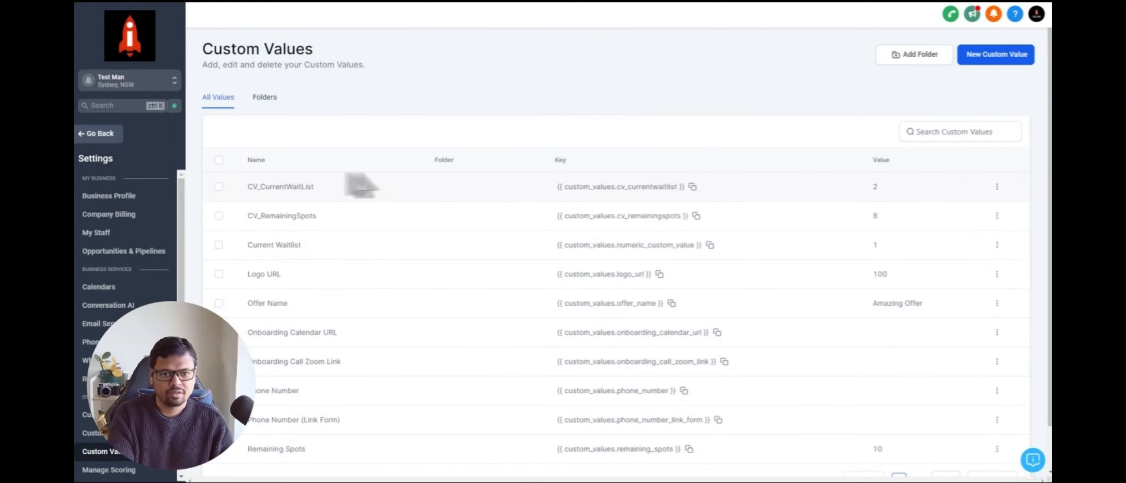
Step: Set the CV_CurrentWaitList custom value to 0
{"action": "left_click", "coordinate": [996, 188]}
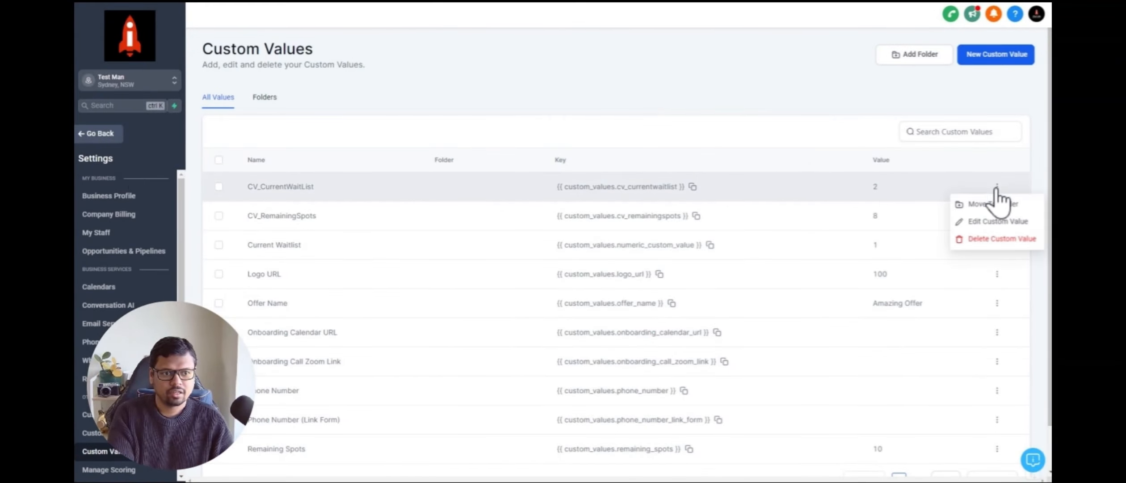
{"action": "left_click", "coordinate": [991, 222]}
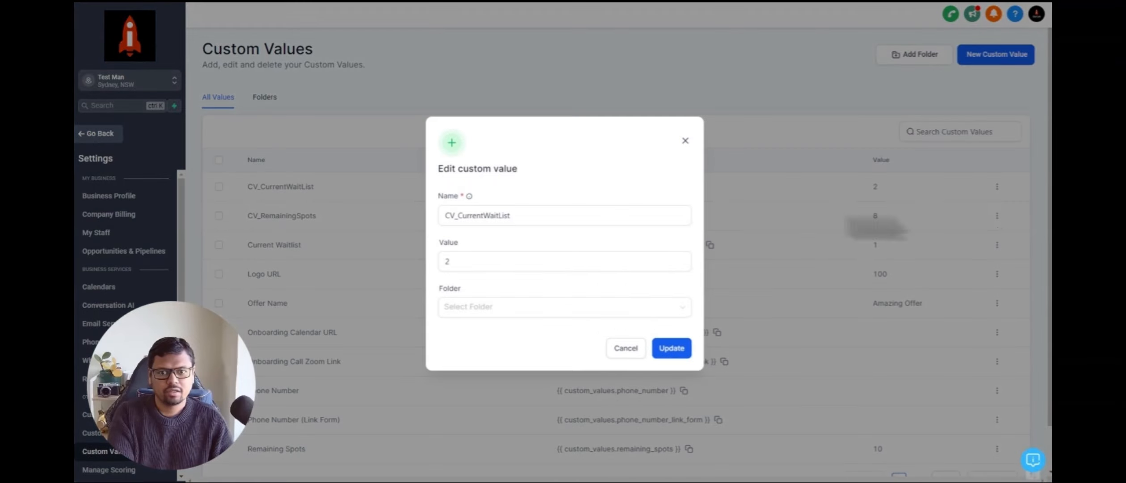
{"action": "left_click", "coordinate": [469, 262]}
{"action": "key", "text": "BackSpace"}
{"action": "type", "text": "0"}
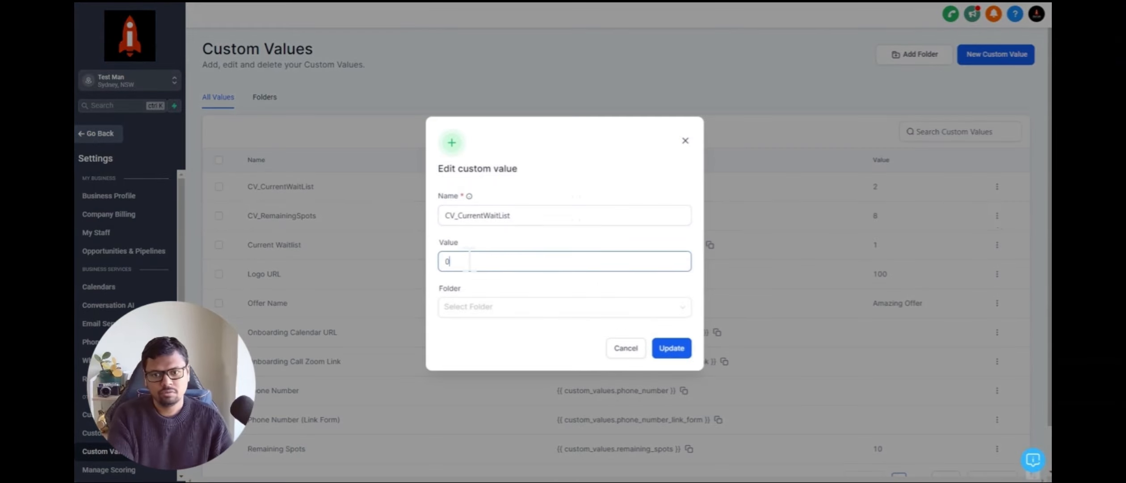
{"action": "left_click", "coordinate": [671, 349]}
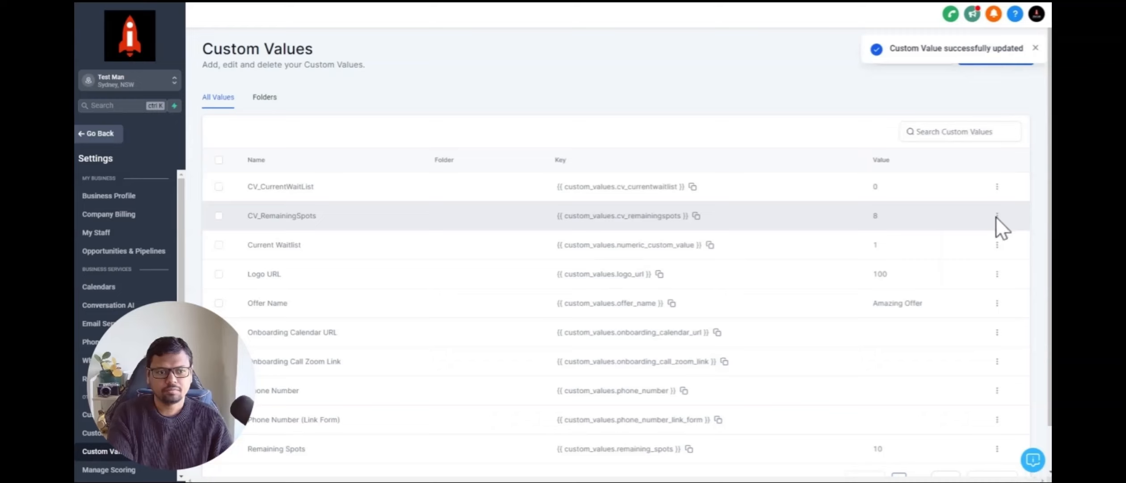
Step: Set the CV_RemainingSpots custom value to 10
{"action": "left_click", "coordinate": [997, 216]}
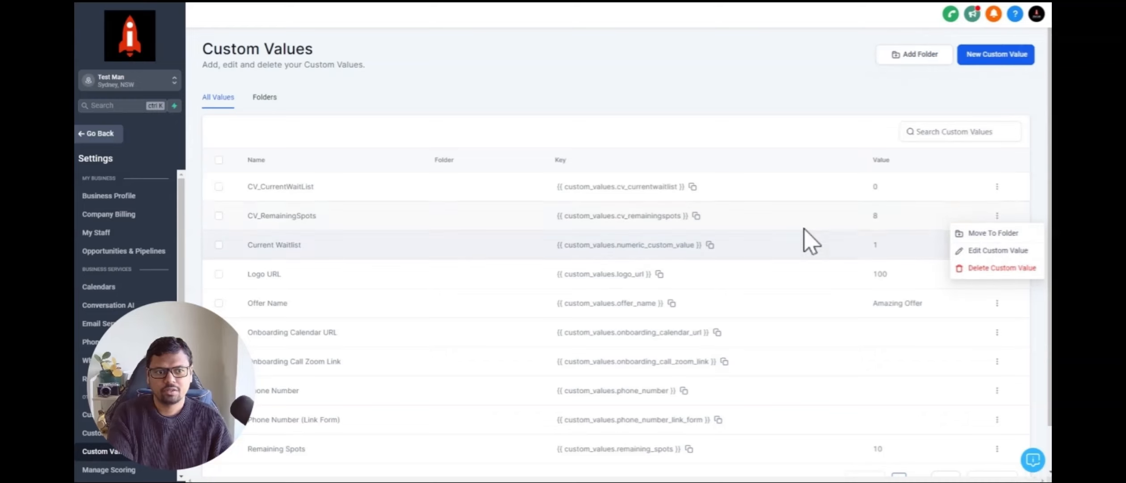
{"action": "left_click", "coordinate": [997, 250]}
{"action": "left_click", "coordinate": [462, 264]}
{"action": "key", "text": "BackSpace"}
{"action": "type", "text": "1"}
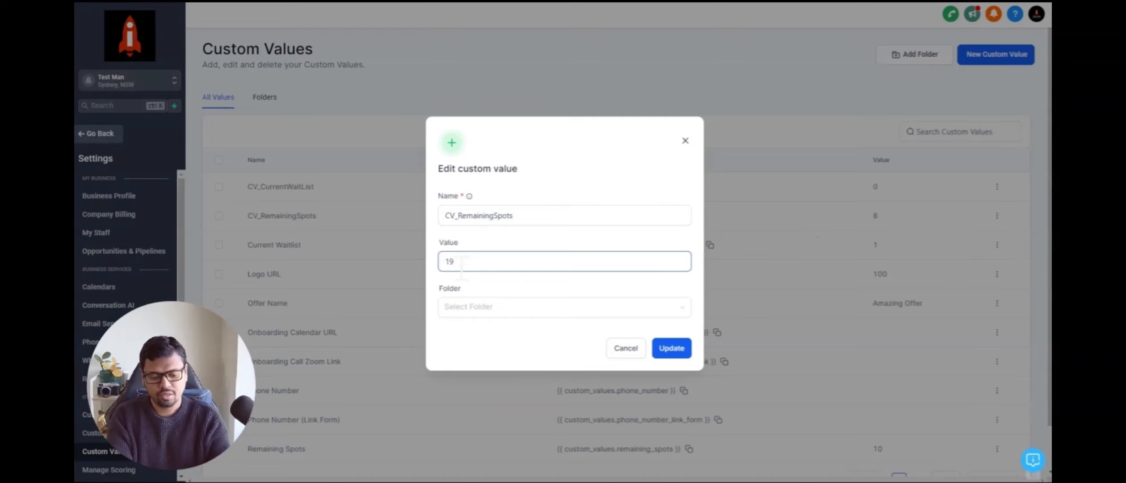
{"action": "type", "text": "0"}
{"action": "left_click", "coordinate": [672, 349]}
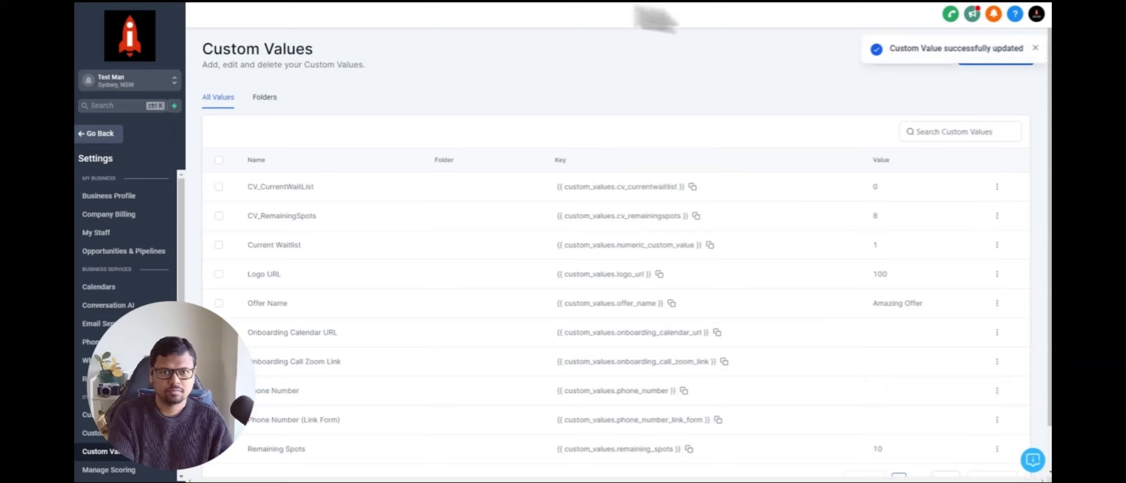
Step: Switch to the waitlist page and check its remaining spots and waitlist number
{"action": "left_click", "coordinate": [635, 6]}
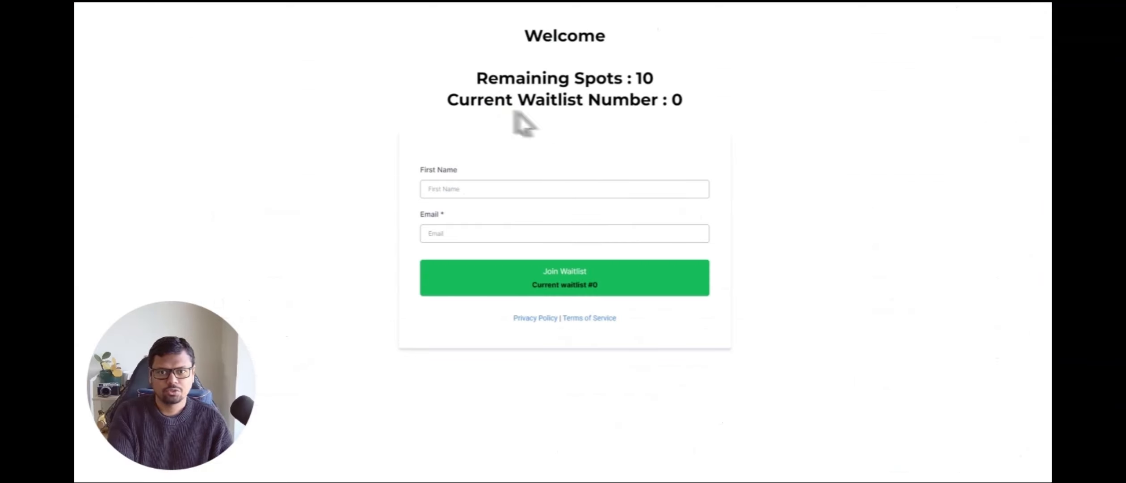
{"action": "left_click_drag", "start_coordinate": [635, 80], "coordinate": [658, 77]}
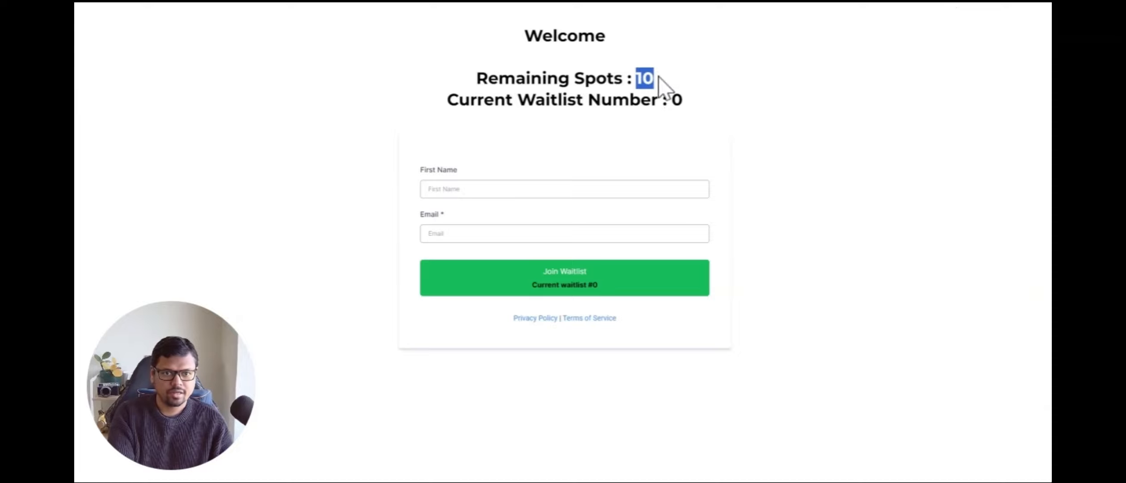
{"action": "left_click", "coordinate": [681, 100]}
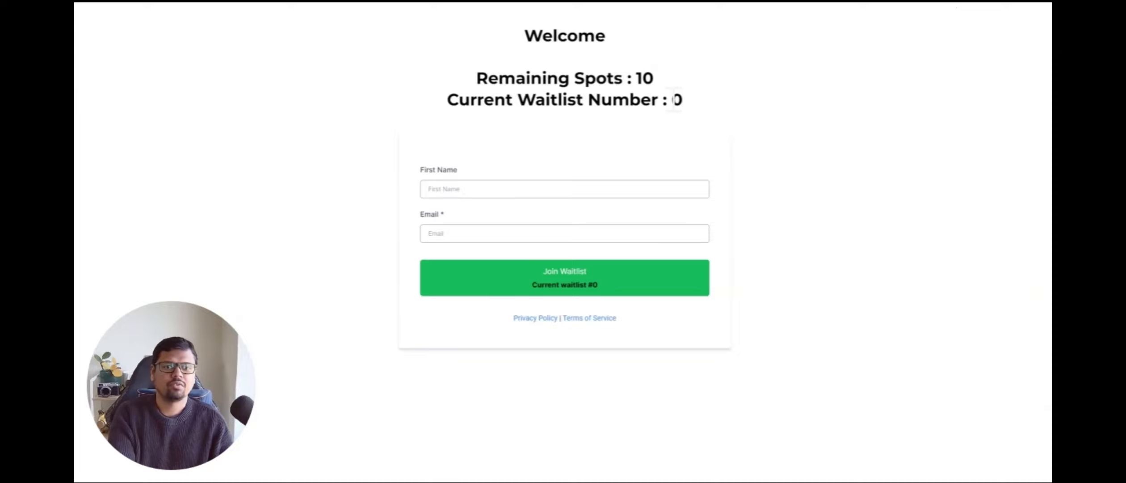
{"action": "left_click_drag", "start_coordinate": [673, 99], "coordinate": [688, 101]}
{"action": "left_click", "coordinate": [718, 106]}
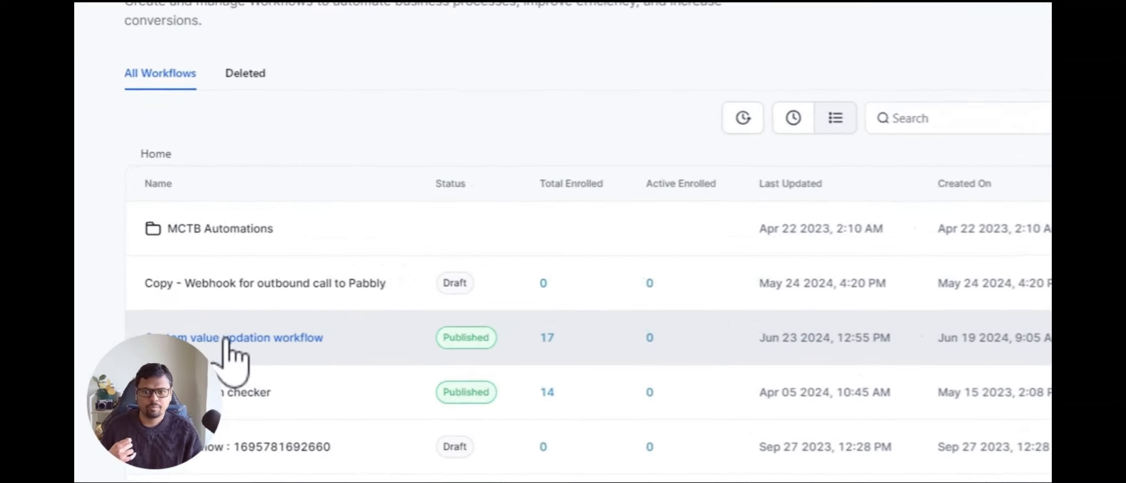
Step: Open the Custom value updation workflow and inspect its trigger and first math action
{"action": "left_click", "coordinate": [223, 340]}
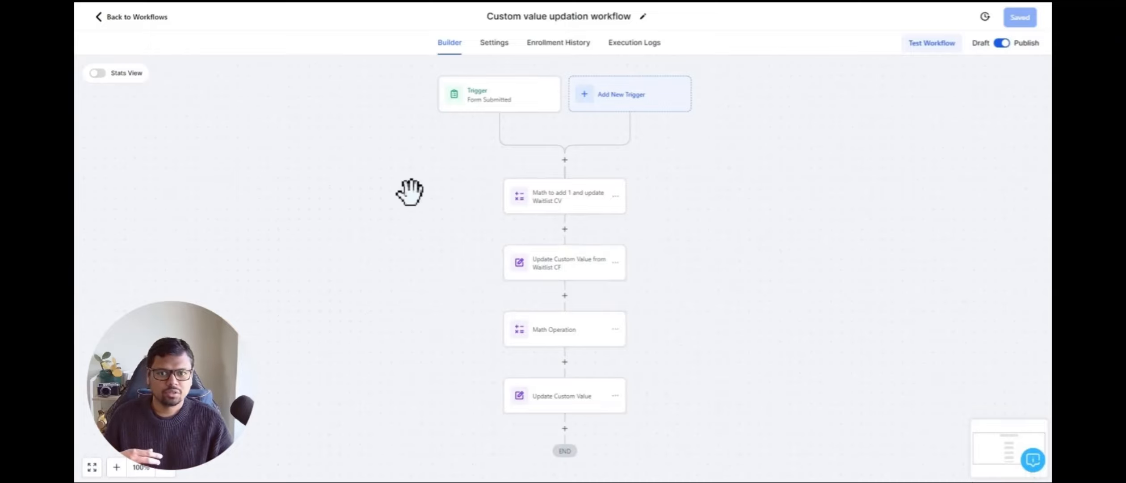
{"action": "left_click", "coordinate": [491, 107]}
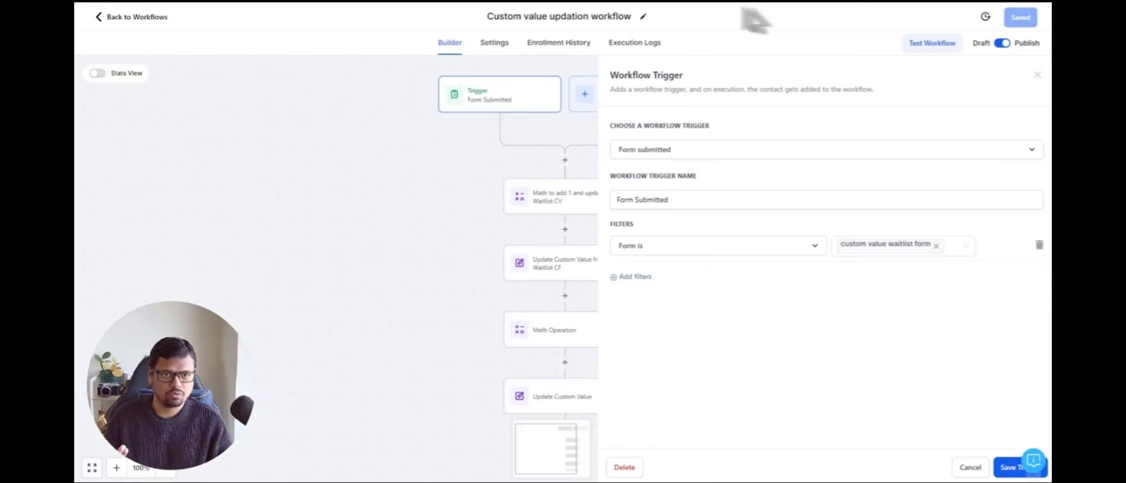
{"action": "left_click", "coordinate": [561, 200]}
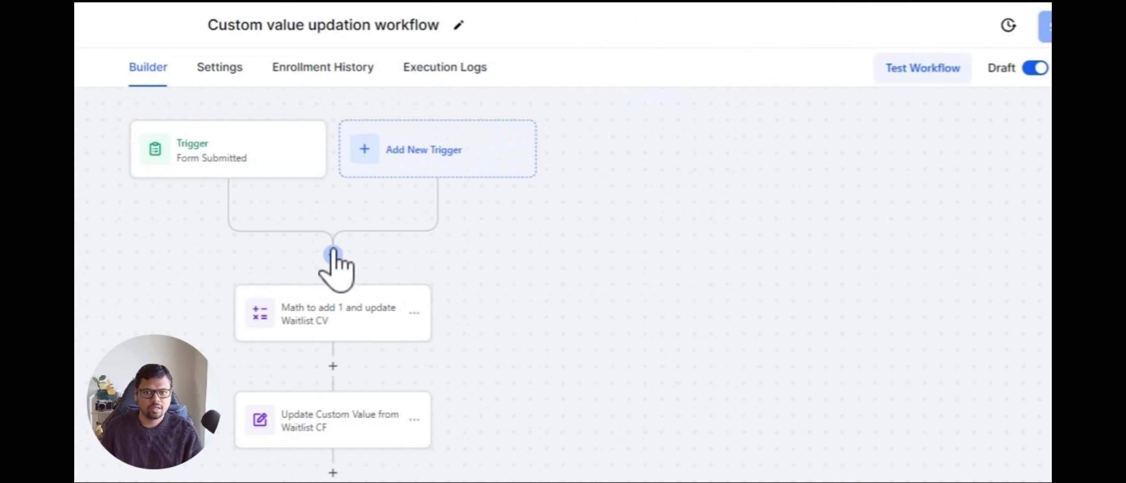
Step: Add a Math Operation action directly after the trigger in the workflow
{"action": "left_click", "coordinate": [327, 256]}
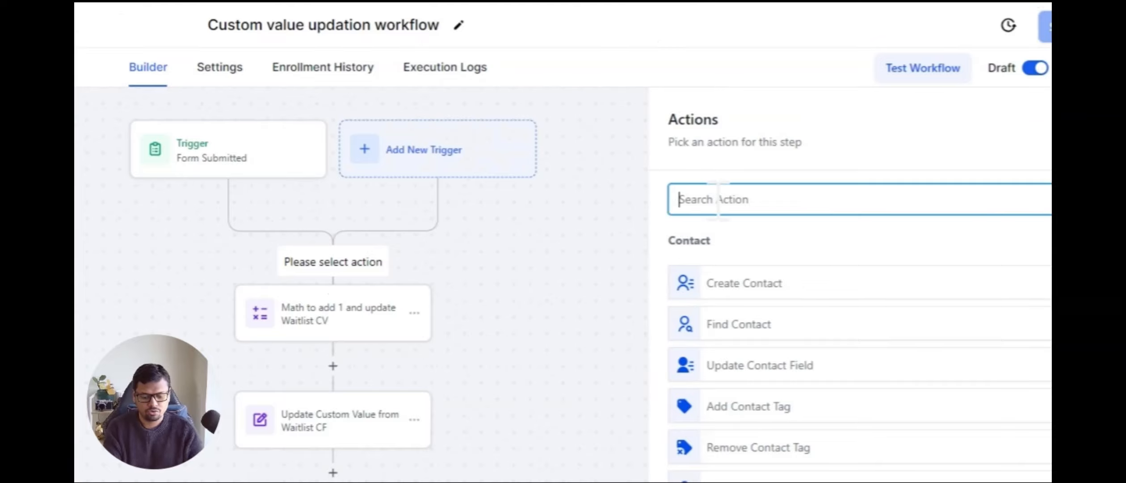
{"action": "type", "text": "math"}
{"action": "left_click", "coordinate": [721, 271]}
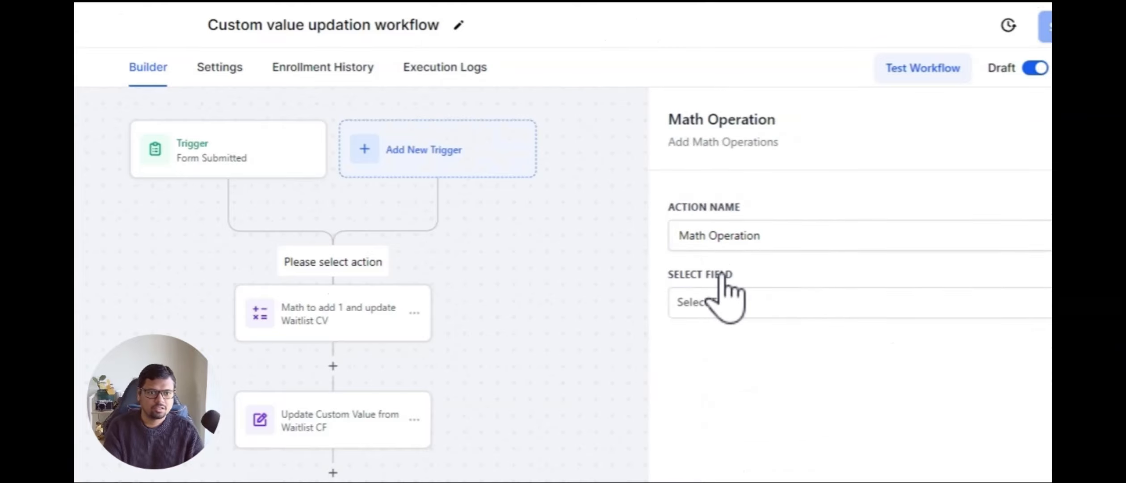
Step: Set the math operation to add 1 to the CV_CurrentWaitList custom value
{"action": "left_click", "coordinate": [803, 197]}
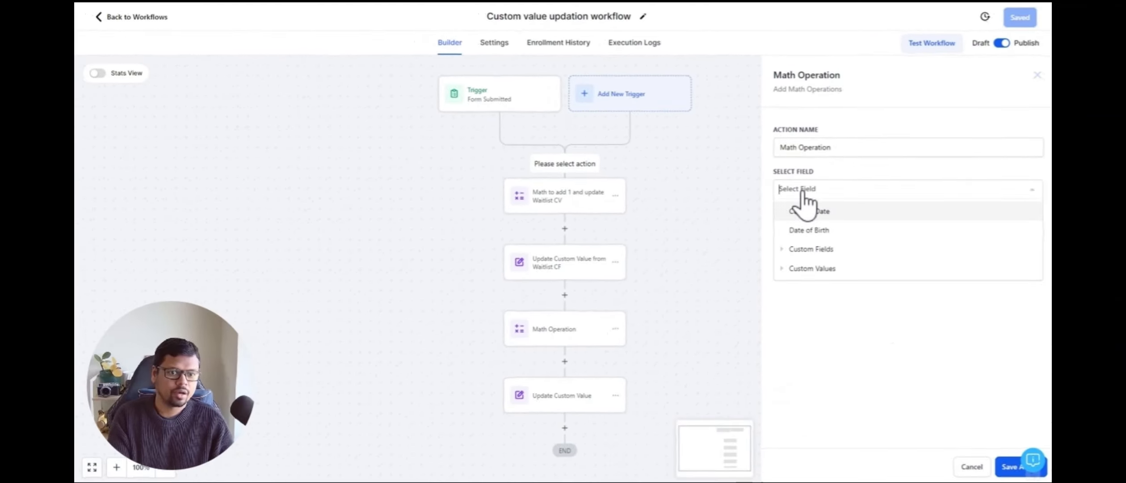
{"action": "left_click", "coordinate": [783, 270]}
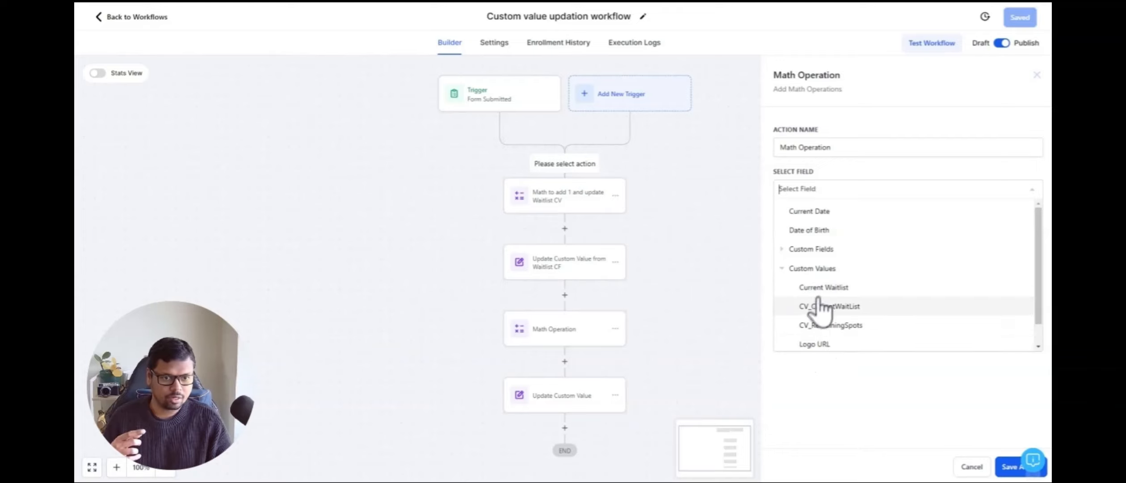
{"action": "left_click", "coordinate": [843, 308]}
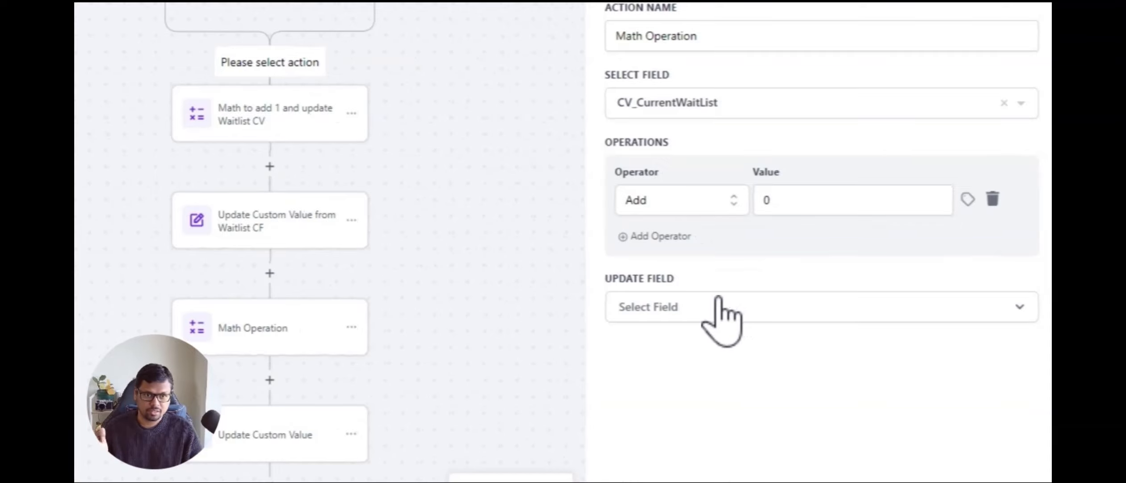
{"action": "left_click", "coordinate": [786, 199]}
{"action": "key", "text": "BackSpace"}
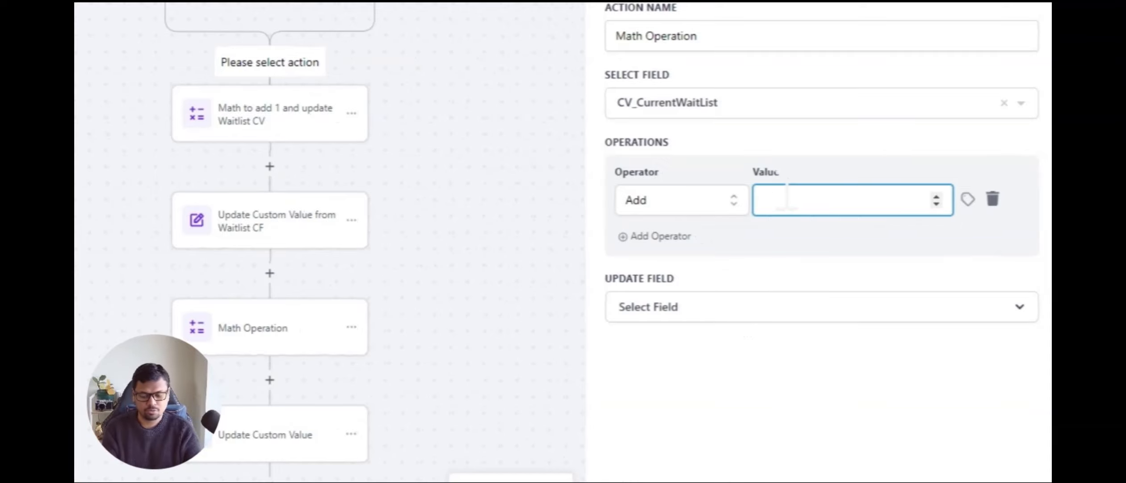
{"action": "type", "text": "1"}
{"action": "left_click", "coordinate": [775, 233]}
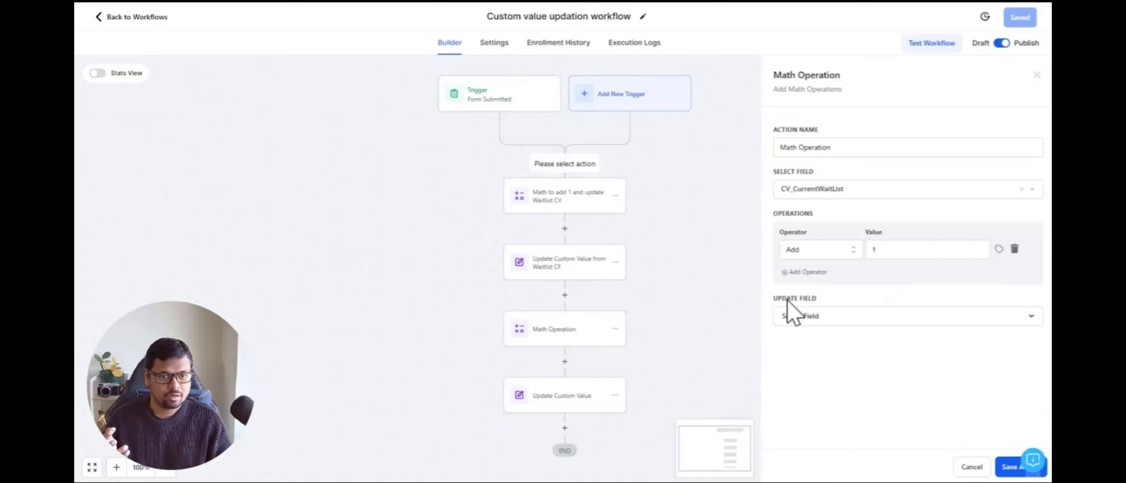
Step: Open the update field list and browse the available fields
{"action": "left_click", "coordinate": [815, 315]}
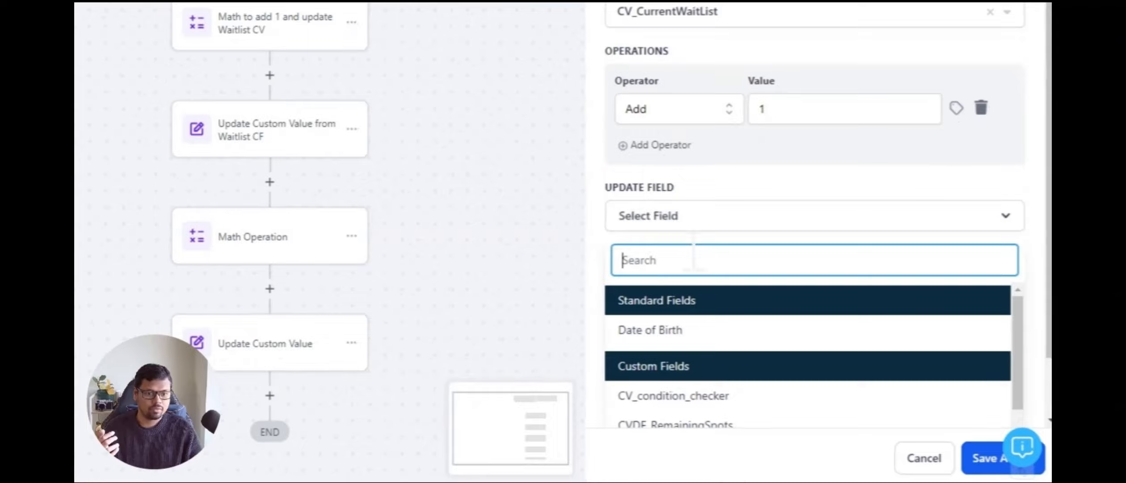
{"action": "scroll", "coordinate": [688, 246], "scroll_direction": "down", "scroll_amount": 2}
{"action": "scroll", "coordinate": [757, 393], "scroll_direction": "down", "scroll_amount": 3}
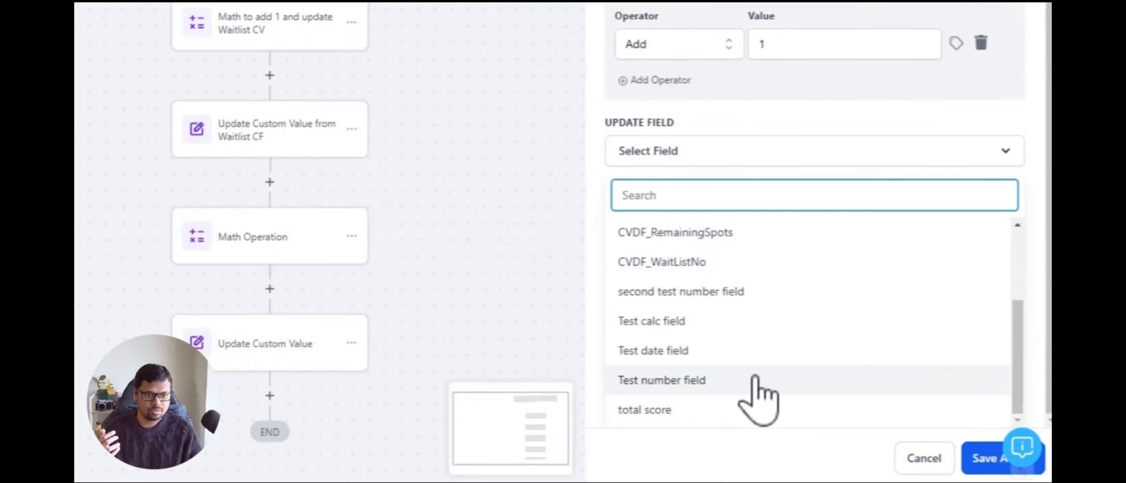
{"action": "scroll", "coordinate": [778, 361], "scroll_direction": "up", "scroll_amount": 2}
{"action": "scroll", "coordinate": [697, 340], "scroll_direction": "up", "scroll_amount": 1}
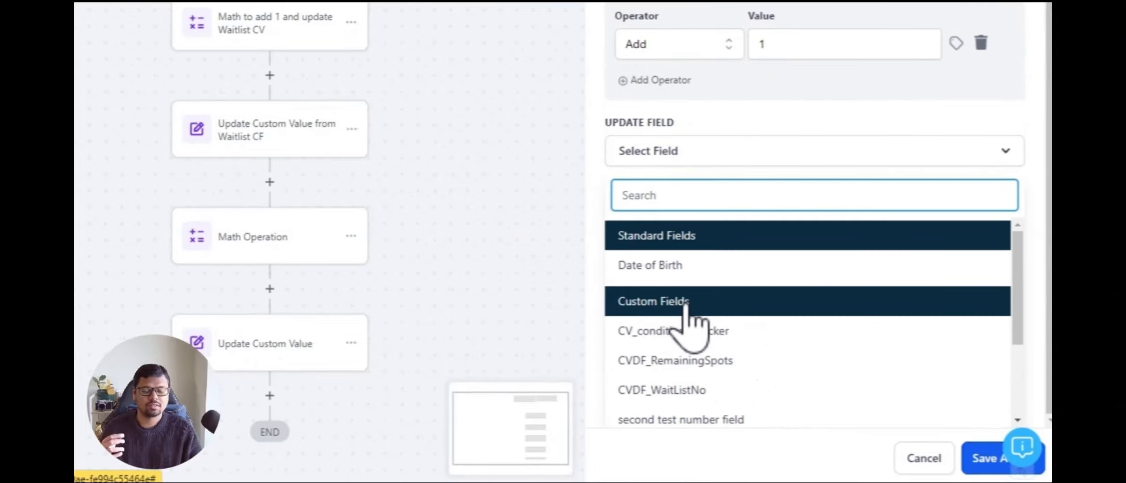
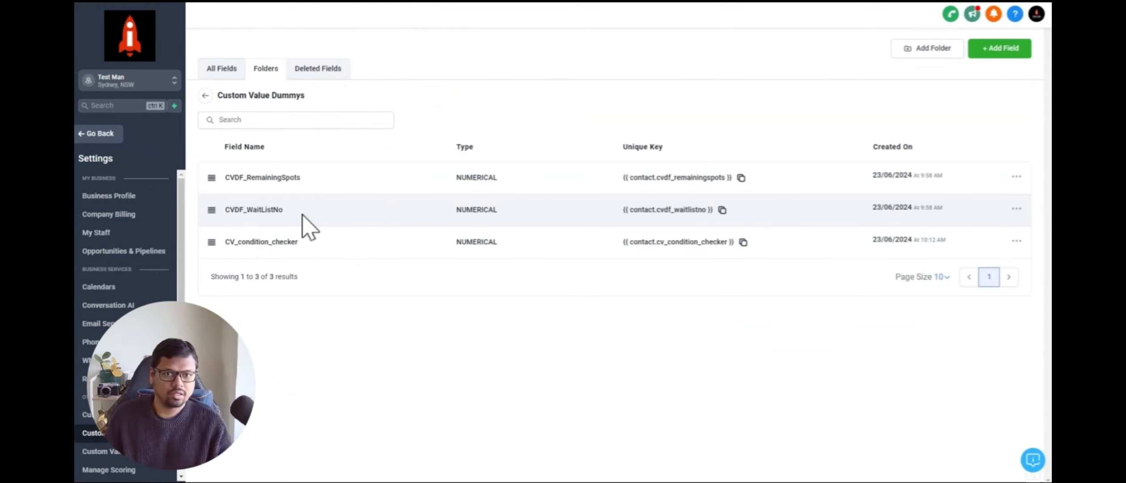
Step: Set the first math action's update field to CVDF_WaitListNo and save the action
{"action": "left_click", "coordinate": [585, 10]}
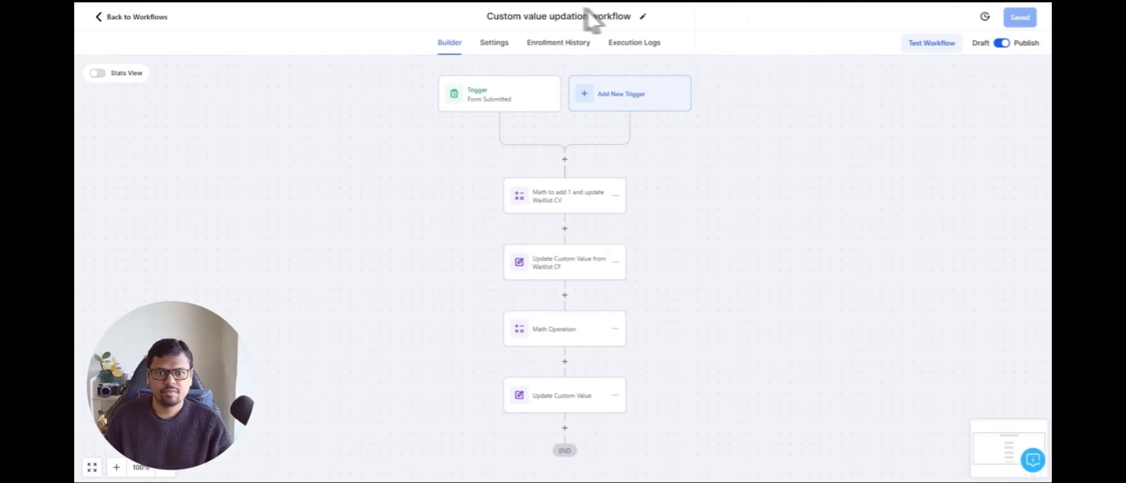
{"action": "left_click_drag", "start_coordinate": [692, 183], "coordinate": [655, 130]}
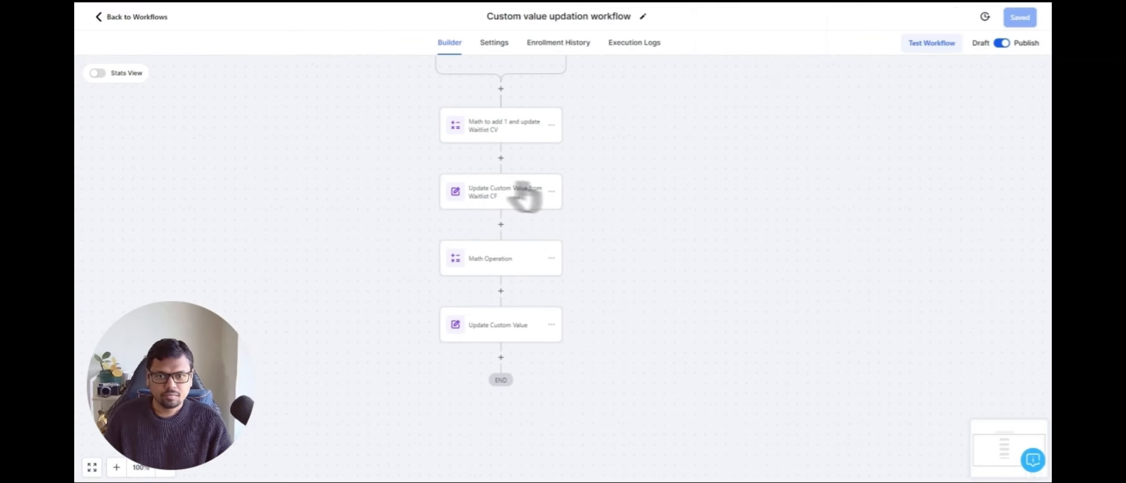
{"action": "left_click", "coordinate": [509, 132]}
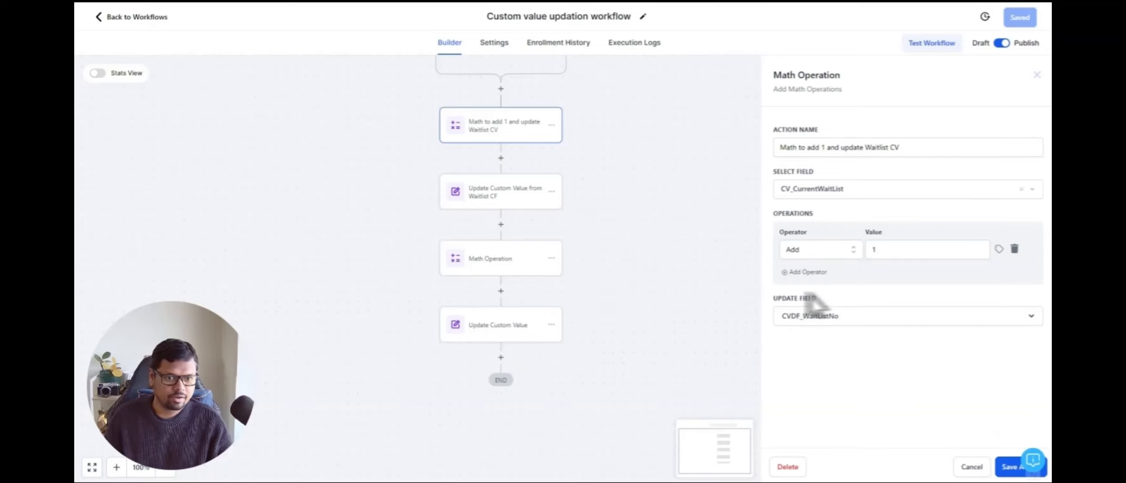
{"action": "left_click", "coordinate": [820, 315]}
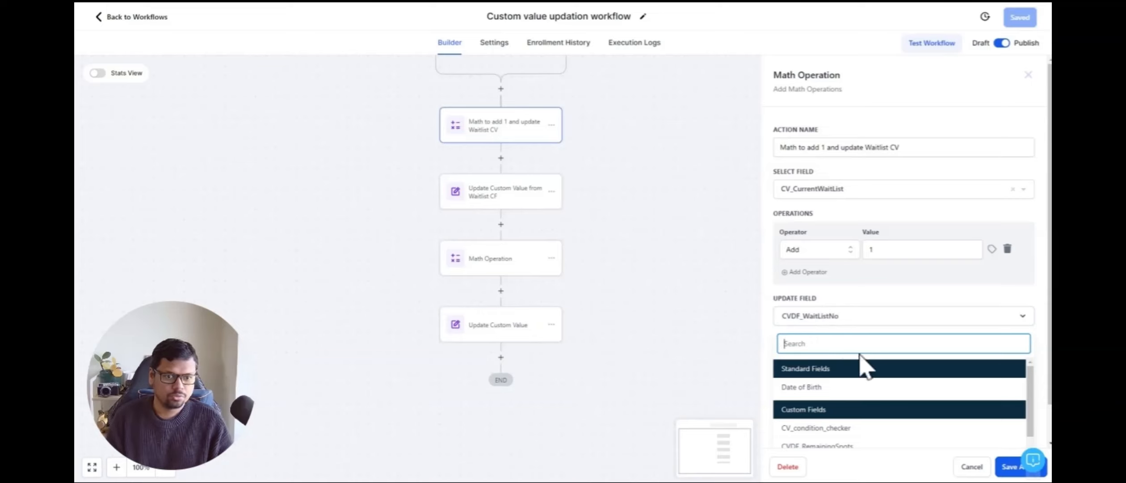
{"action": "scroll", "coordinate": [858, 373], "scroll_direction": "down", "scroll_amount": 2}
{"action": "scroll", "coordinate": [832, 388], "scroll_direction": "up", "scroll_amount": 2}
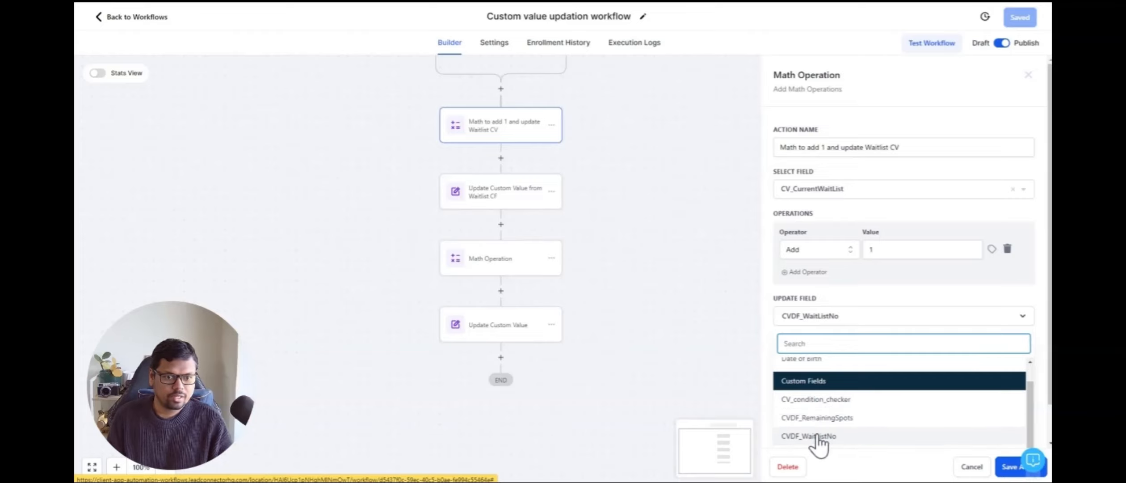
{"action": "left_click", "coordinate": [822, 433]}
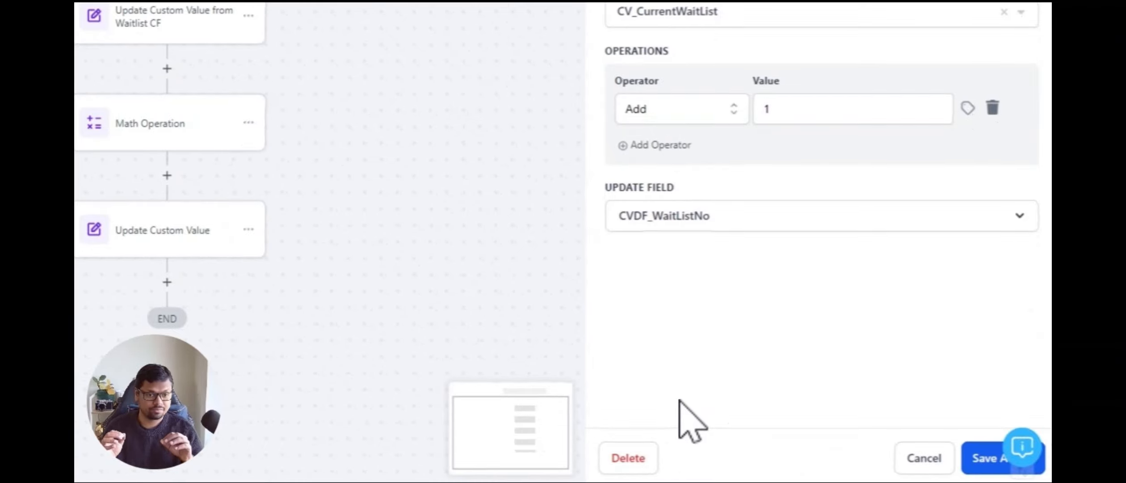
{"action": "left_click", "coordinate": [990, 458]}
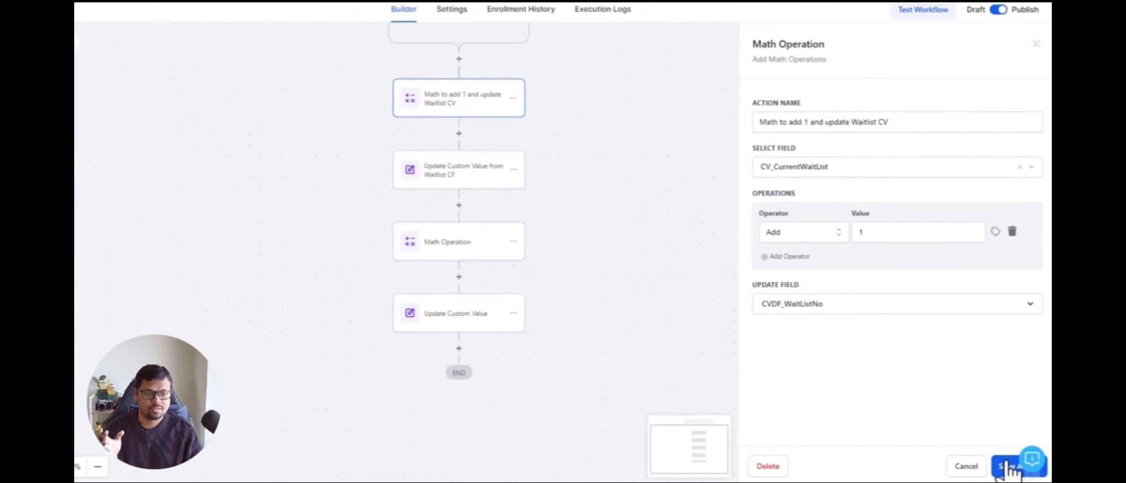
{"action": "left_click", "coordinate": [970, 468]}
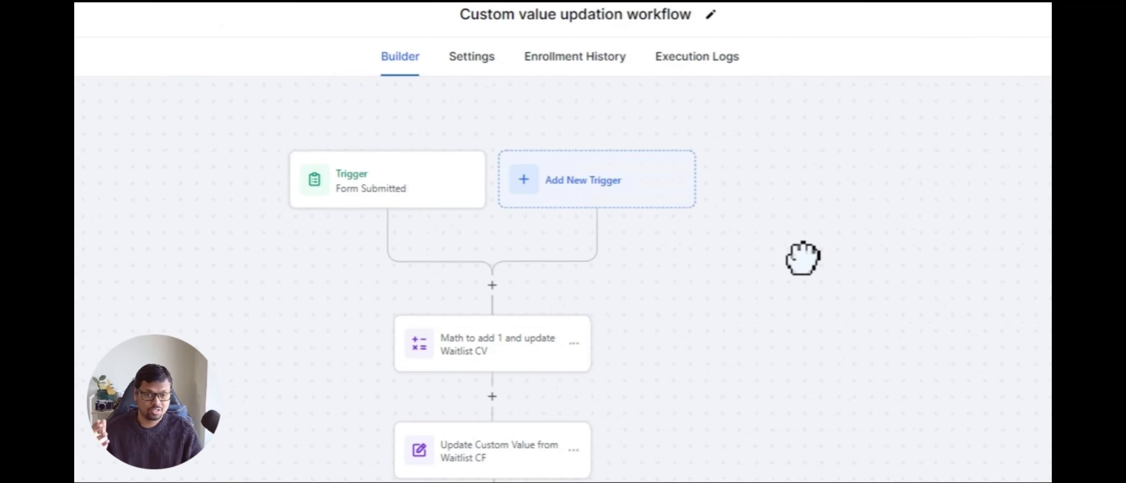
Step: Review the Form Submitted trigger, then reselect CV_CurrentWaitList with Add 1 and CVDF_WaitListNo as update field, and save
{"action": "left_click", "coordinate": [356, 181]}
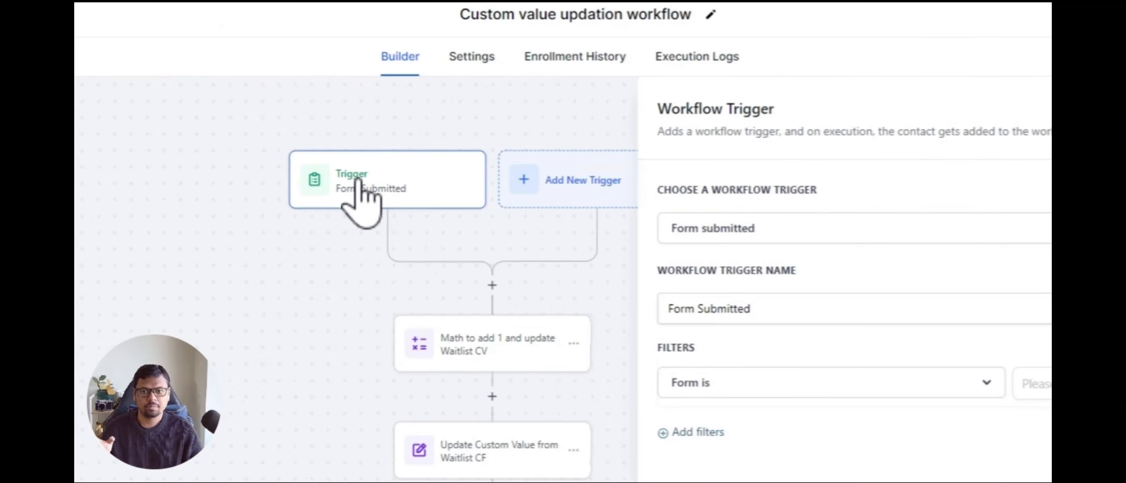
{"action": "left_click", "coordinate": [462, 348]}
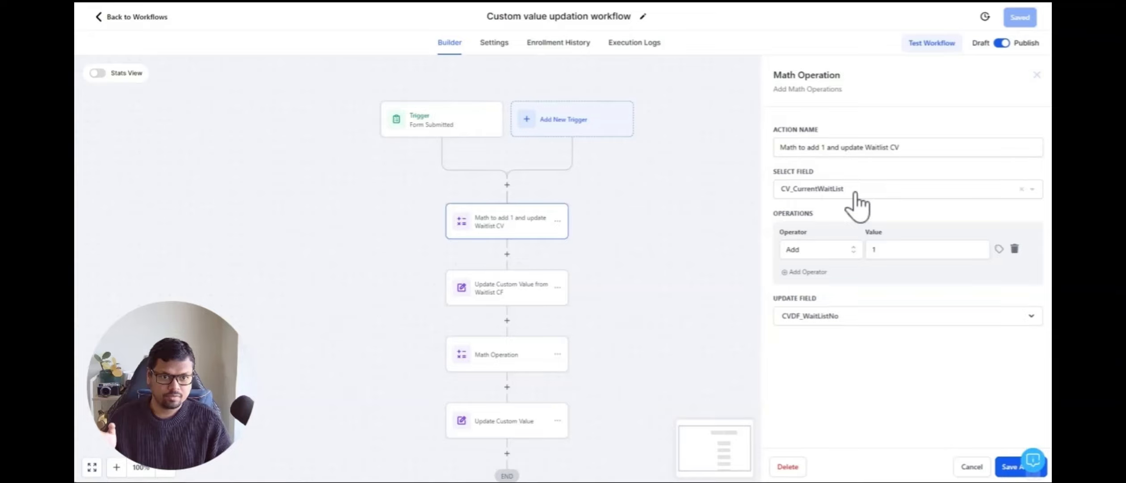
{"action": "left_click", "coordinate": [855, 193]}
{"action": "left_click", "coordinate": [814, 270]}
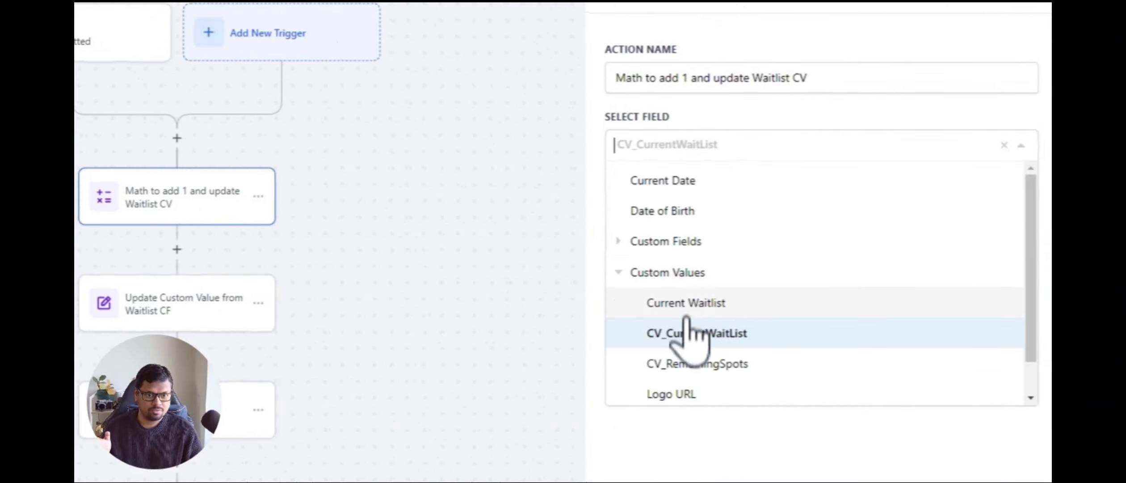
{"action": "left_click", "coordinate": [683, 341]}
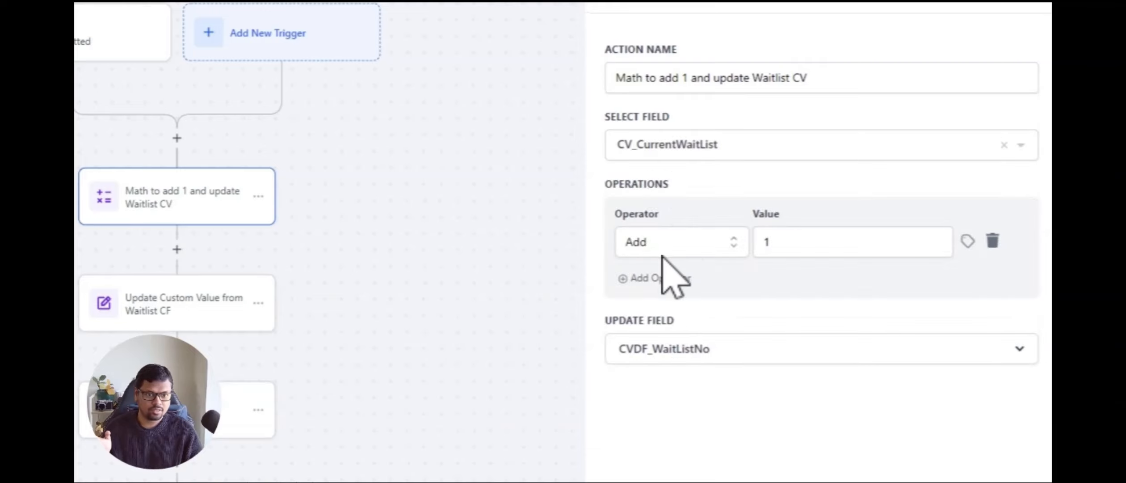
{"action": "left_click", "coordinate": [781, 242]}
{"action": "left_click", "coordinate": [776, 303]}
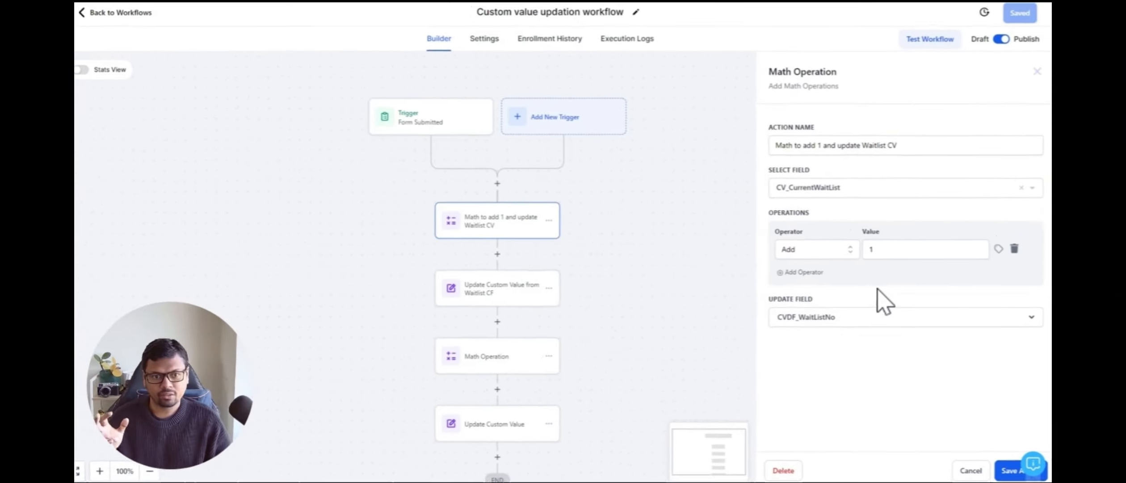
{"action": "left_click", "coordinate": [817, 322]}
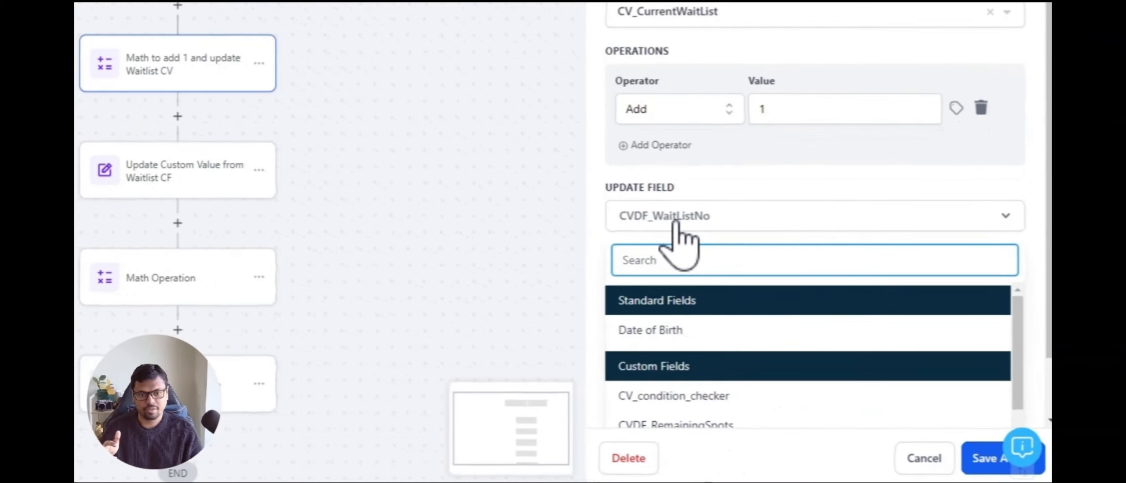
{"action": "scroll", "coordinate": [688, 218], "scroll_direction": "down", "scroll_amount": 2}
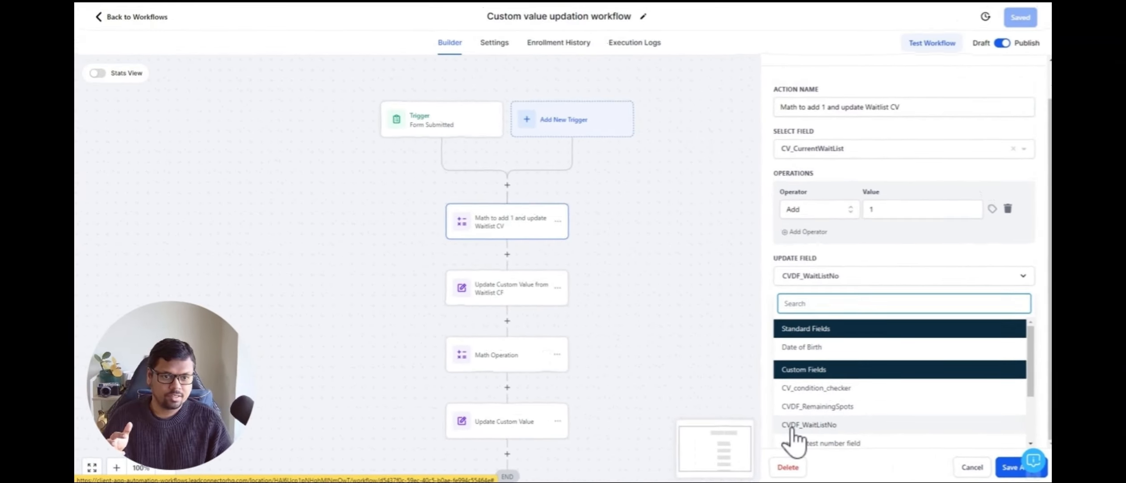
{"action": "left_click", "coordinate": [814, 427]}
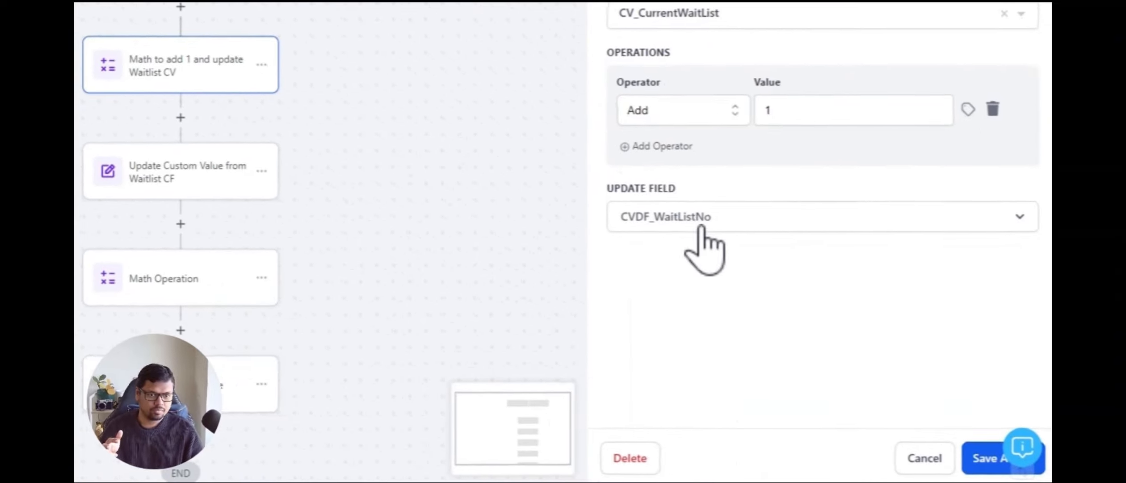
{"action": "left_click", "coordinate": [981, 456]}
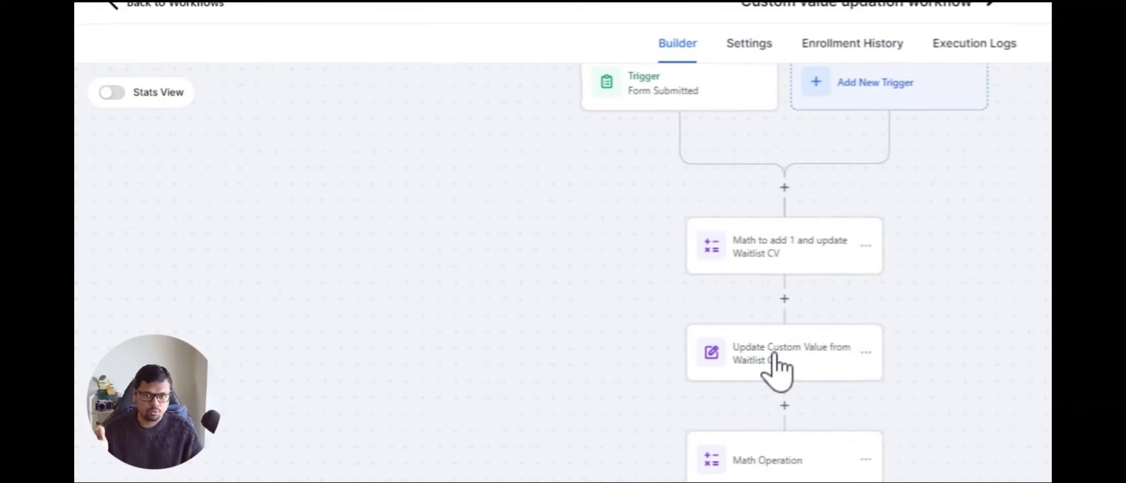
Step: Configure the Update Custom Value from Waitlist CF action to set CV_CurrentWaitList to the contact's CVDF_WaitListNo custom field, and save
{"action": "left_click", "coordinate": [738, 360]}
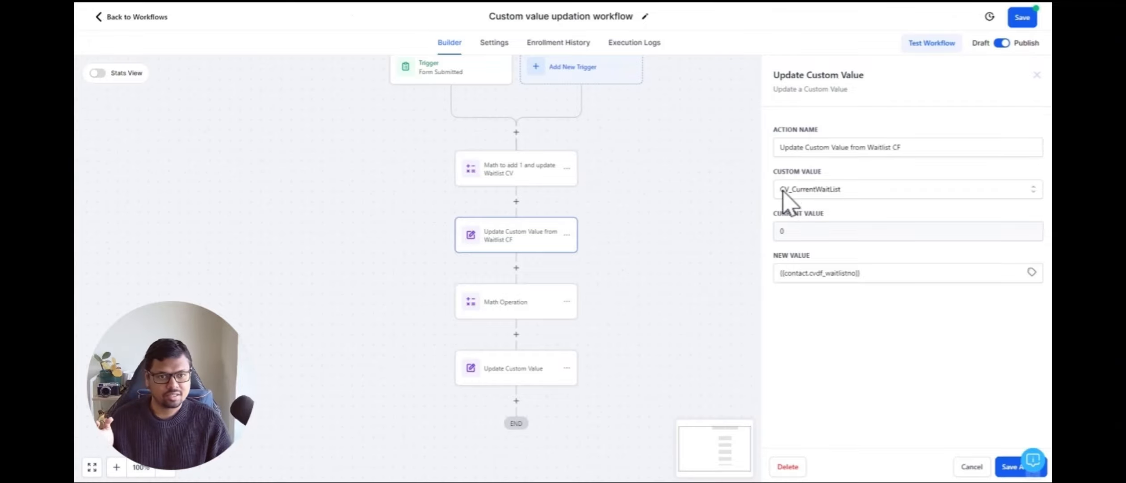
{"action": "left_click", "coordinate": [827, 188]}
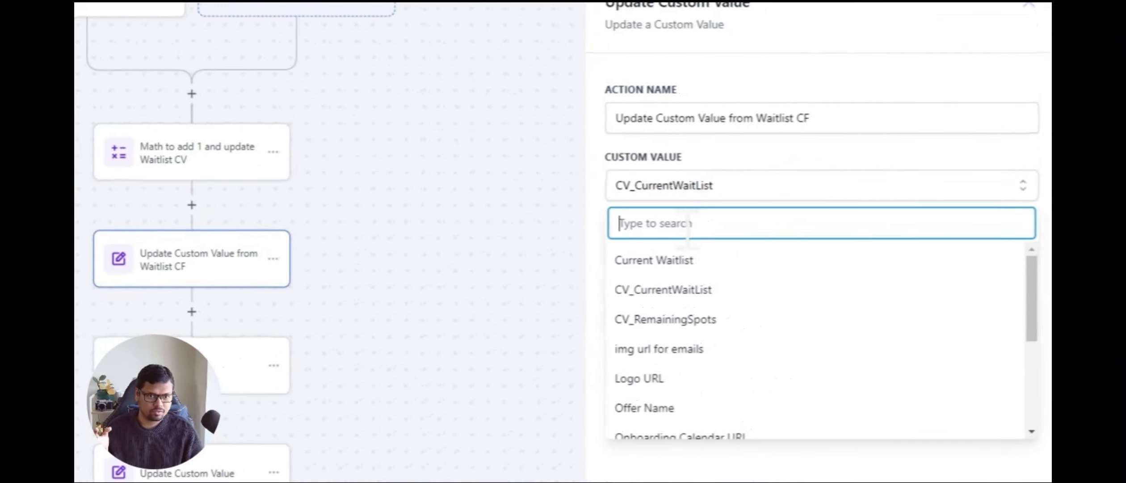
{"action": "scroll", "coordinate": [691, 326], "scroll_direction": "down", "scroll_amount": 2}
{"action": "scroll", "coordinate": [685, 308], "scroll_direction": "up", "scroll_amount": 2}
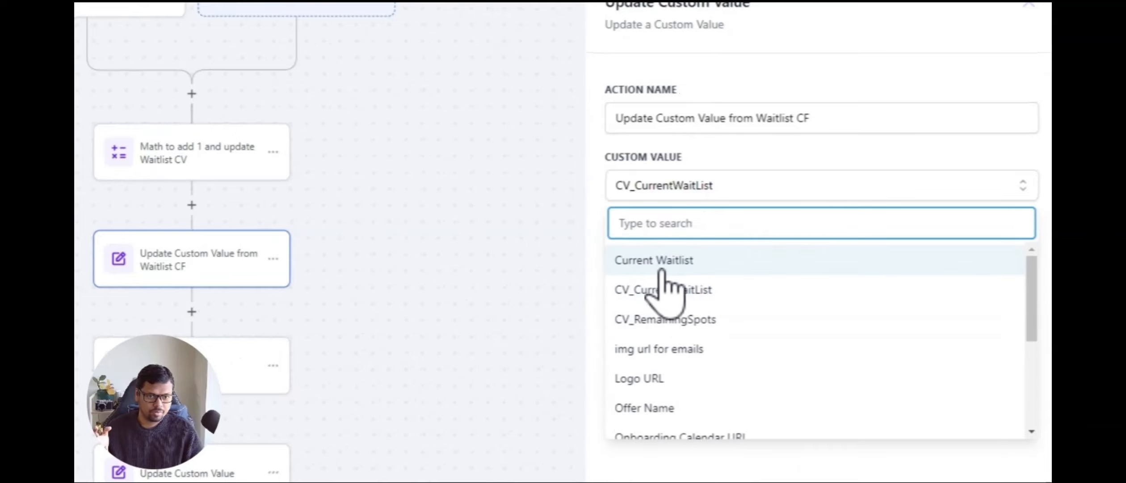
{"action": "left_click", "coordinate": [678, 291]}
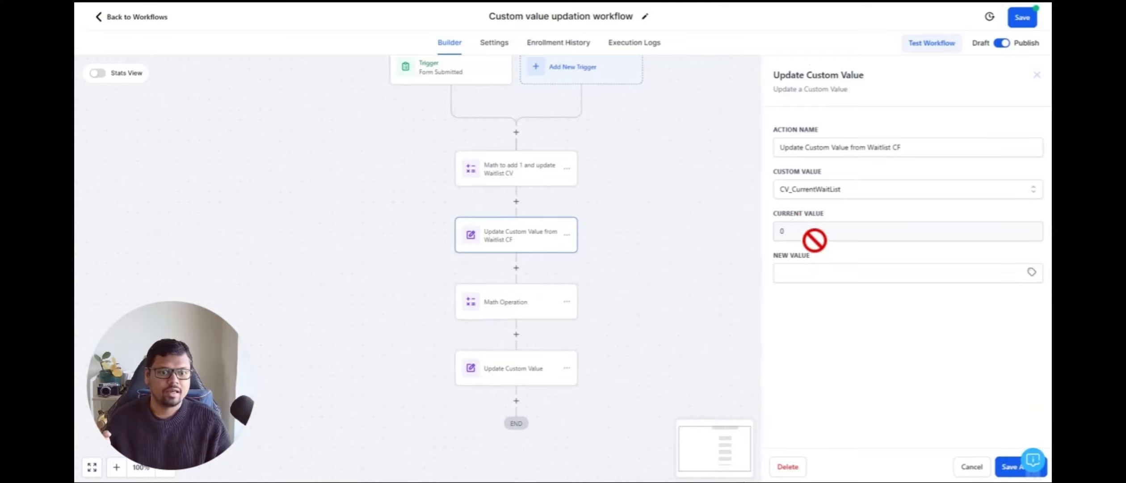
{"action": "left_click", "coordinate": [827, 273]}
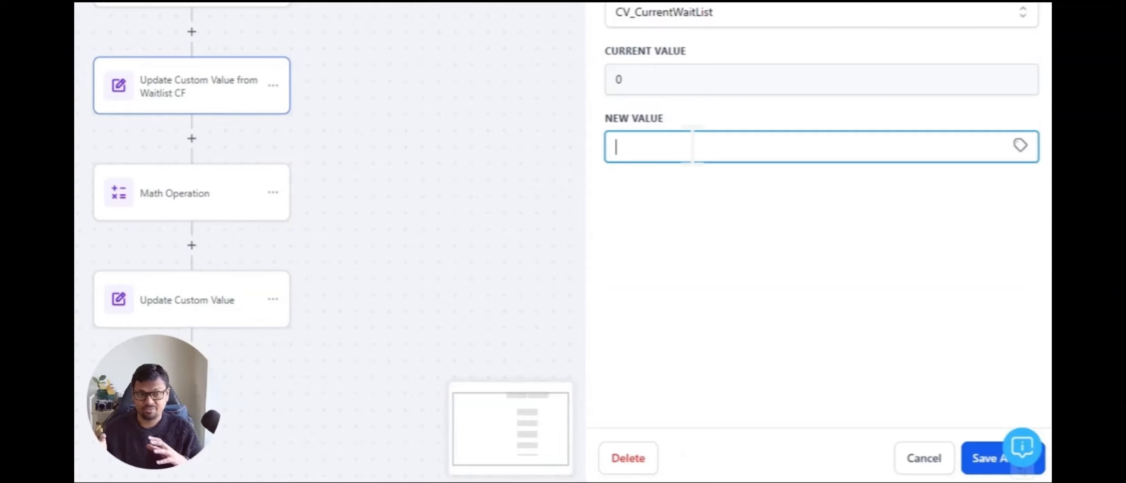
{"action": "left_click", "coordinate": [1021, 142]}
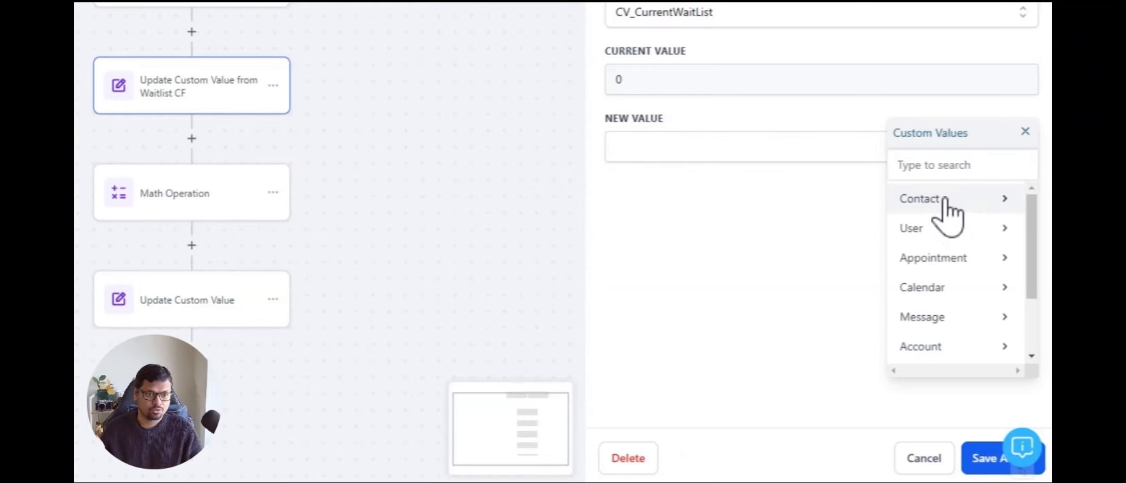
{"action": "left_click", "coordinate": [946, 200]}
{"action": "scroll", "coordinate": [948, 250], "scroll_direction": "down", "scroll_amount": 5}
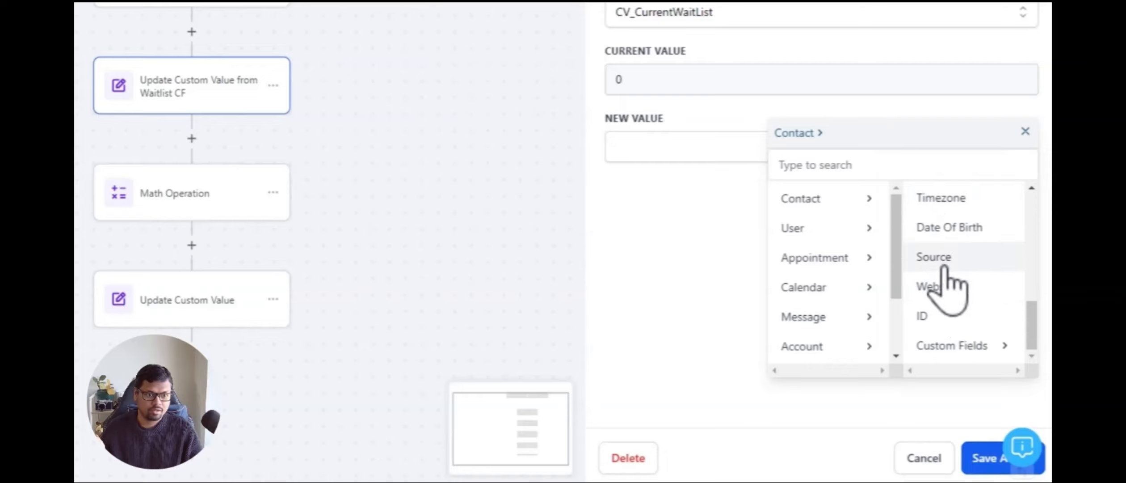
{"action": "left_click", "coordinate": [960, 345]}
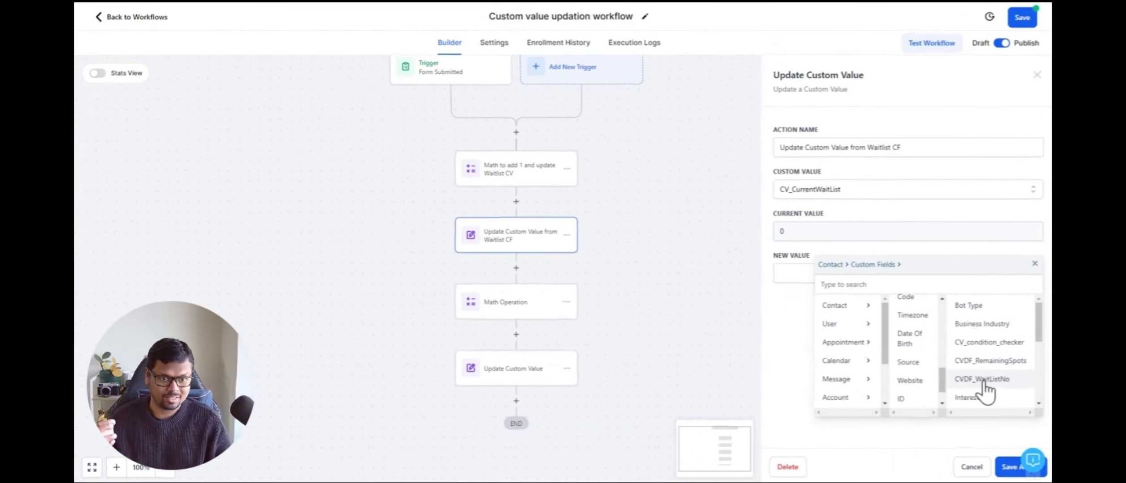
{"action": "left_click", "coordinate": [983, 380]}
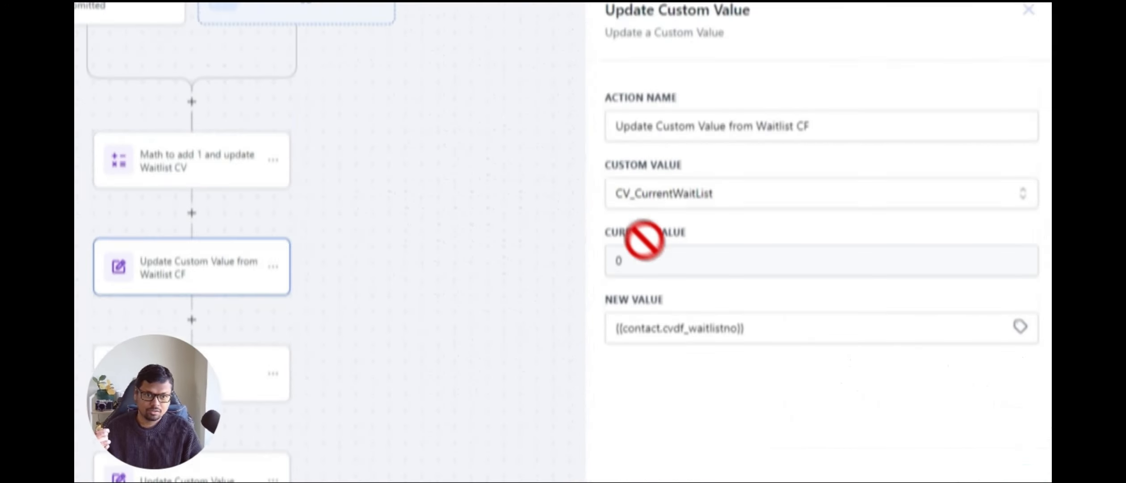
{"action": "left_click", "coordinate": [981, 477]}
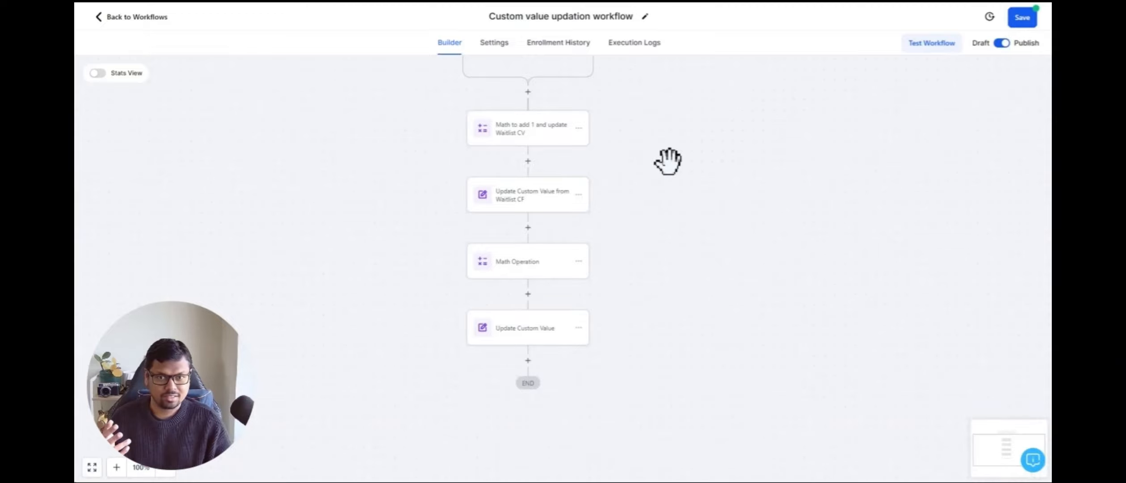
Step: Delete the second Math Operation and the final Update Custom Value actions from the workflow
{"action": "left_click_drag", "start_coordinate": [667, 161], "coordinate": [672, 220]}
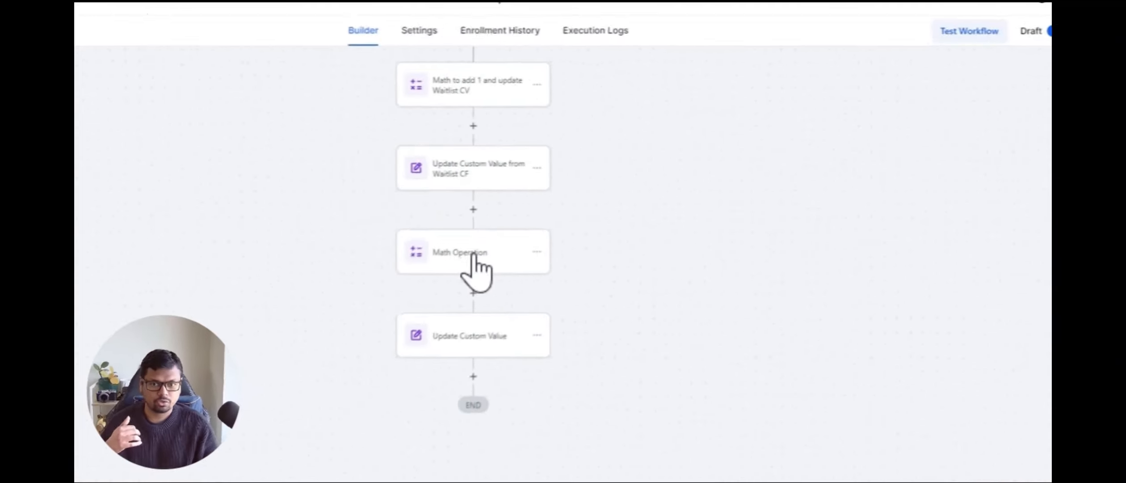
{"action": "left_click", "coordinate": [473, 255]}
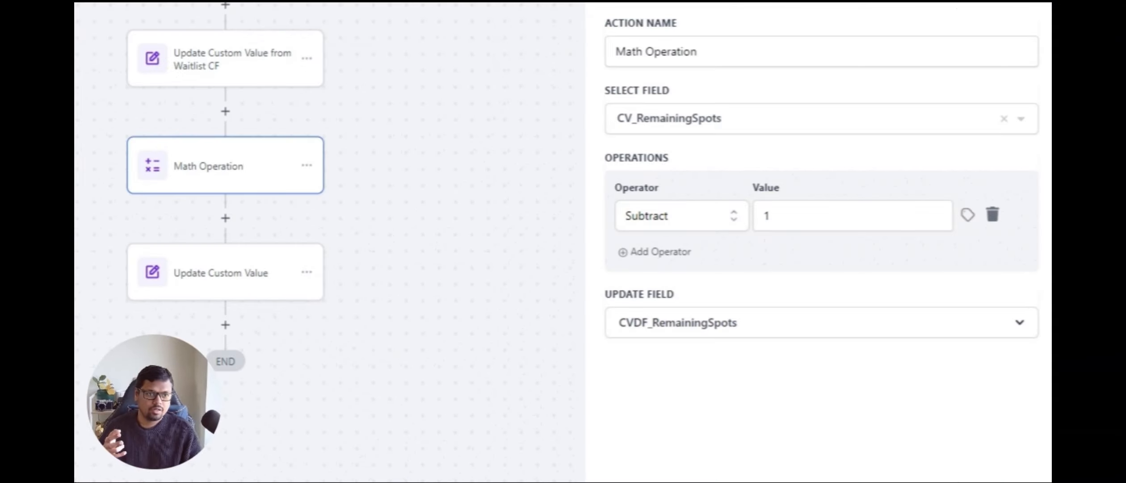
{"action": "left_click", "coordinate": [431, 388]}
{"action": "mouse_move", "coordinate": [440, 329]}
{"action": "left_mouse_down"}
{"action": "mouse_move", "coordinate": [440, 311]}
{"action": "mouse_move", "coordinate": [432, 337]}
{"action": "left_mouse_up"}
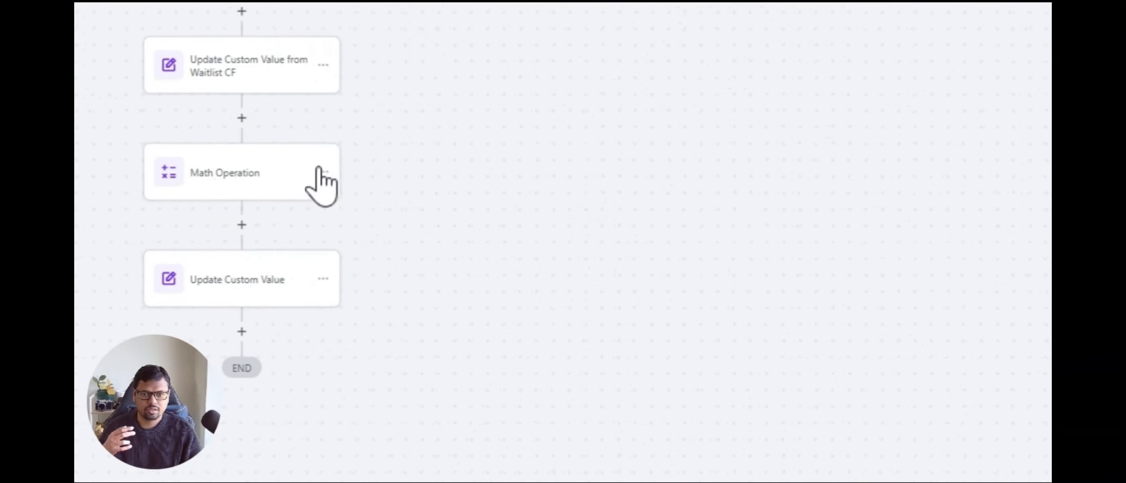
{"action": "left_click", "coordinate": [321, 172]}
{"action": "mouse_move", "coordinate": [421, 298]}
{"action": "left_click", "coordinate": [621, 308]}
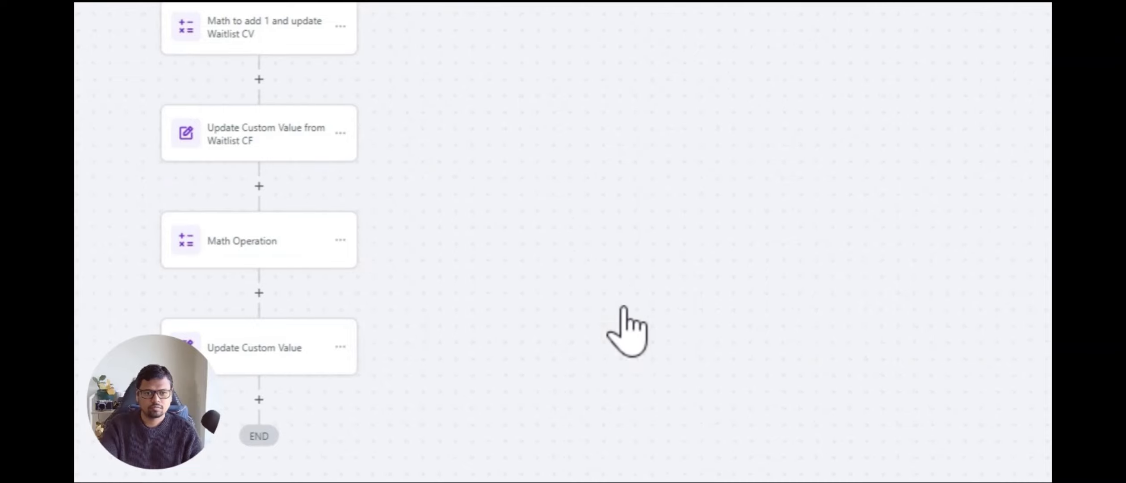
{"action": "left_click", "coordinate": [482, 349]}
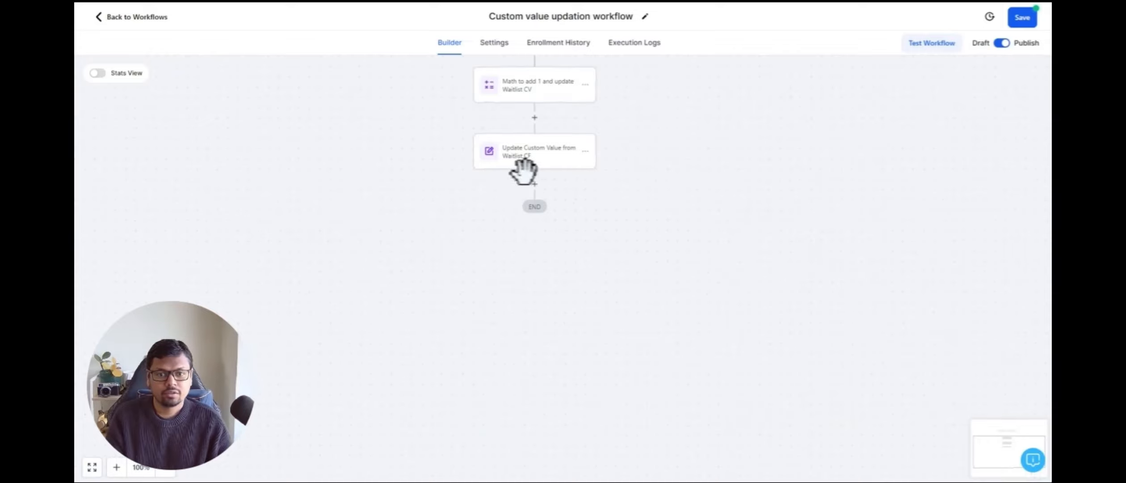
Step: Add a Math Operation action after the Update Custom Value from Waitlist CF action
{"action": "left_click", "coordinate": [535, 184]}
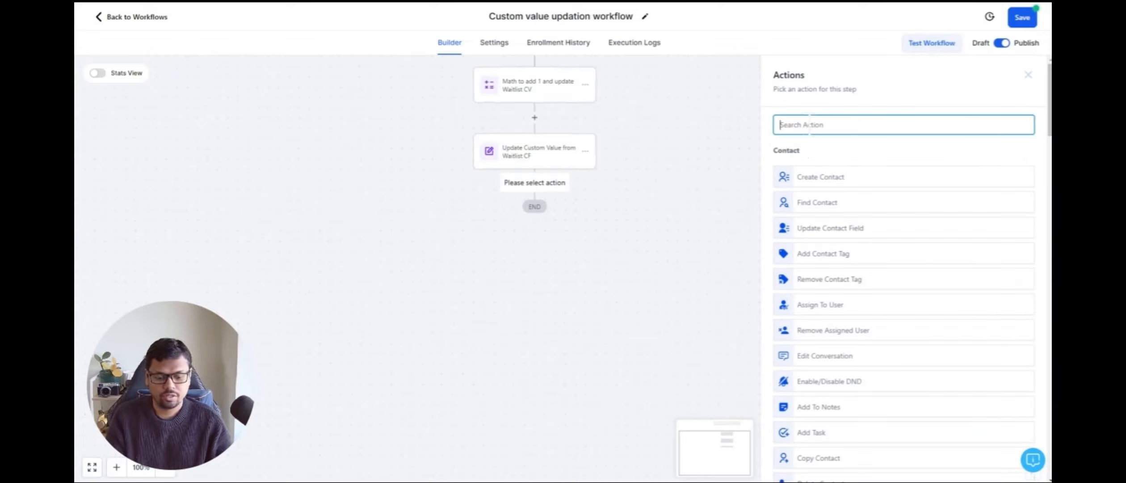
{"action": "type", "text": "math"}
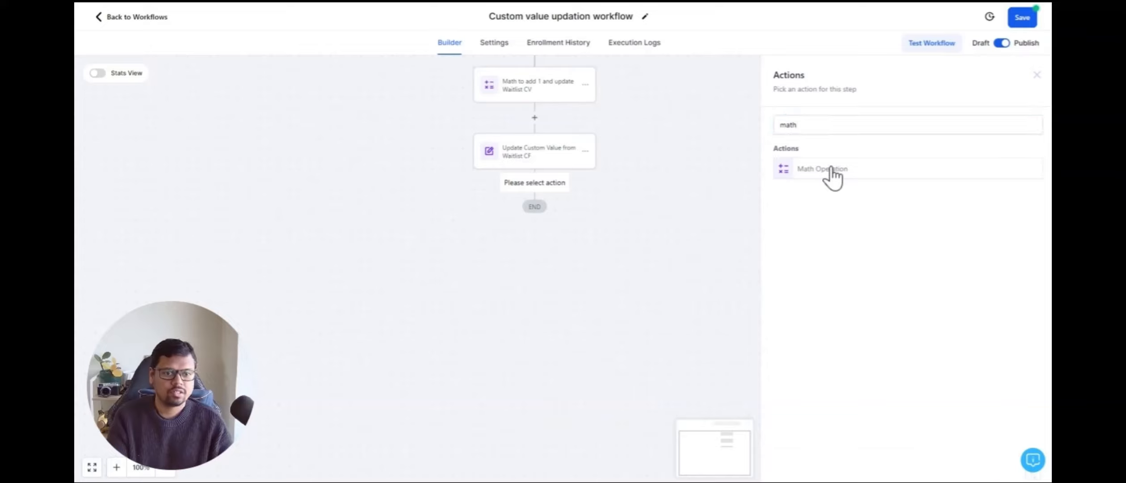
{"action": "left_click", "coordinate": [829, 171]}
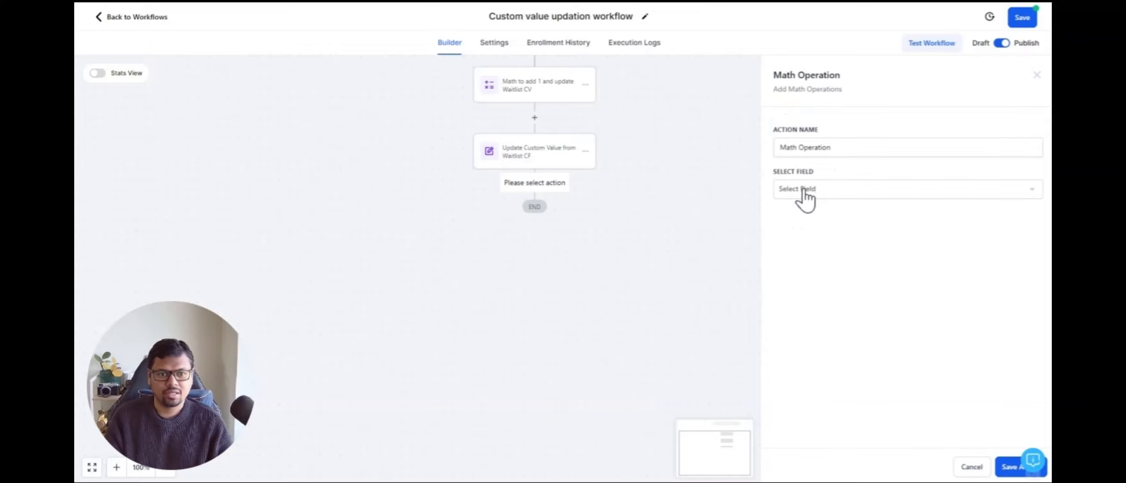
Step: Configure the Math Operation to subtract 1 from CV_RemainingSpots, store the result in CVDF_RemainingSpots, and save the action
{"action": "left_click", "coordinate": [803, 190]}
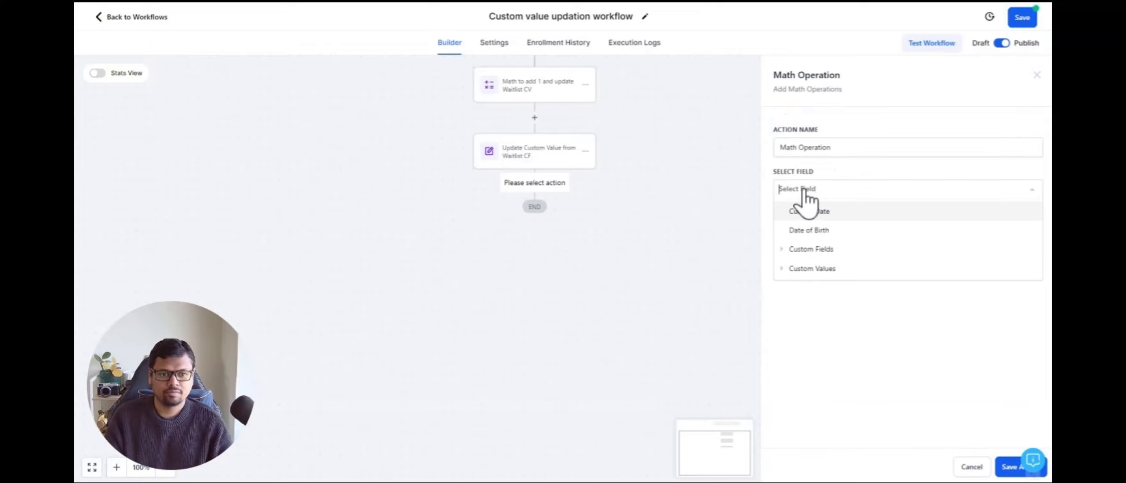
{"action": "left_click", "coordinate": [804, 269]}
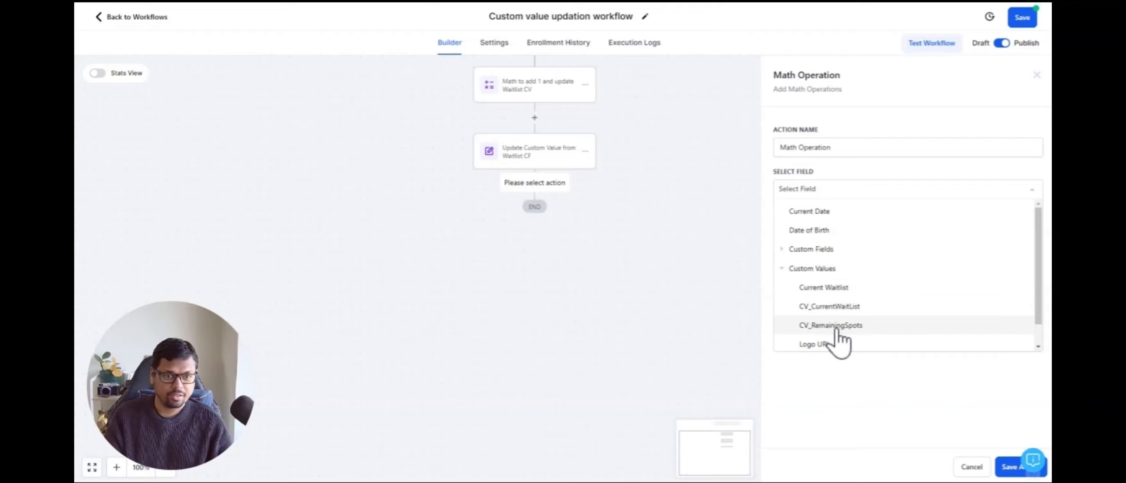
{"action": "left_click", "coordinate": [831, 326]}
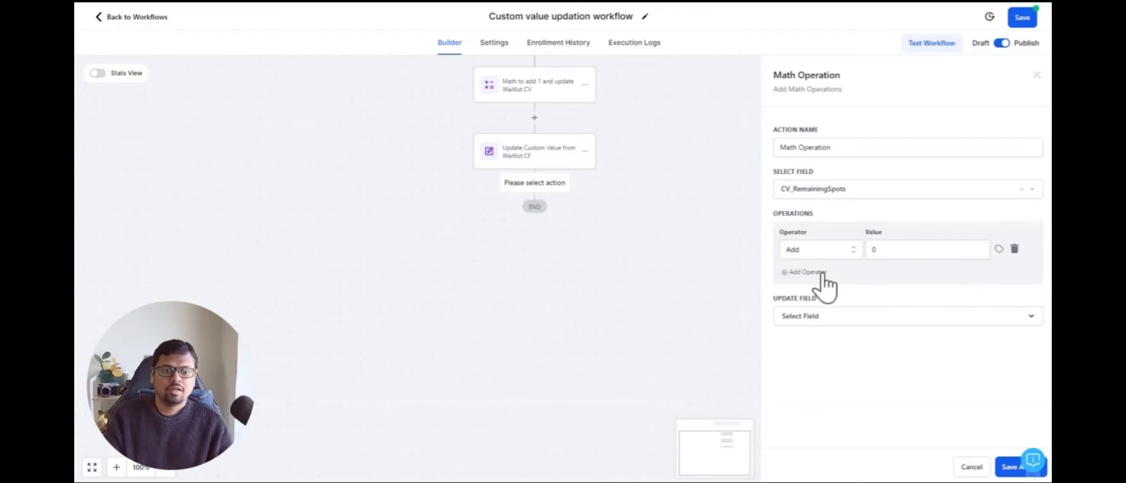
{"action": "left_click", "coordinate": [807, 250]}
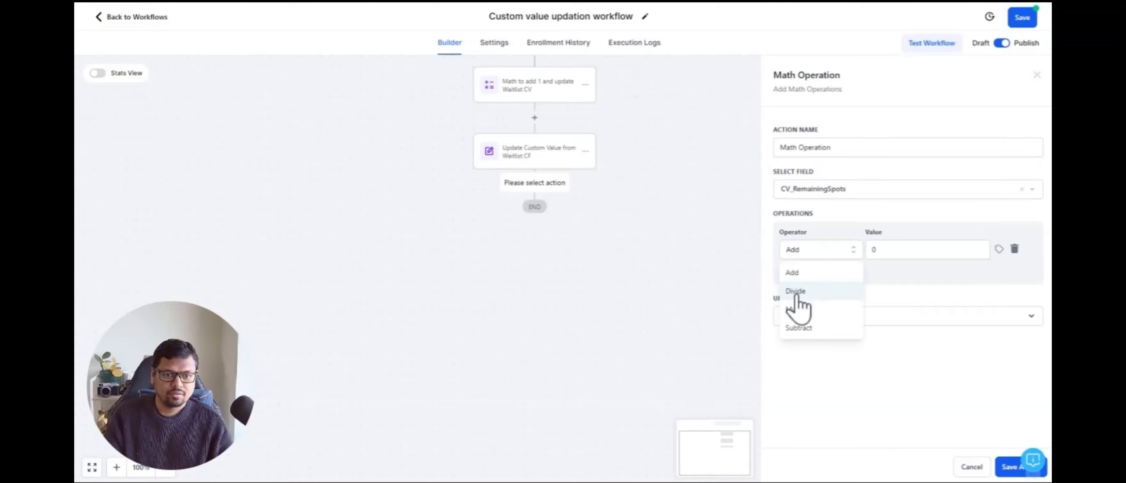
{"action": "left_click", "coordinate": [804, 328]}
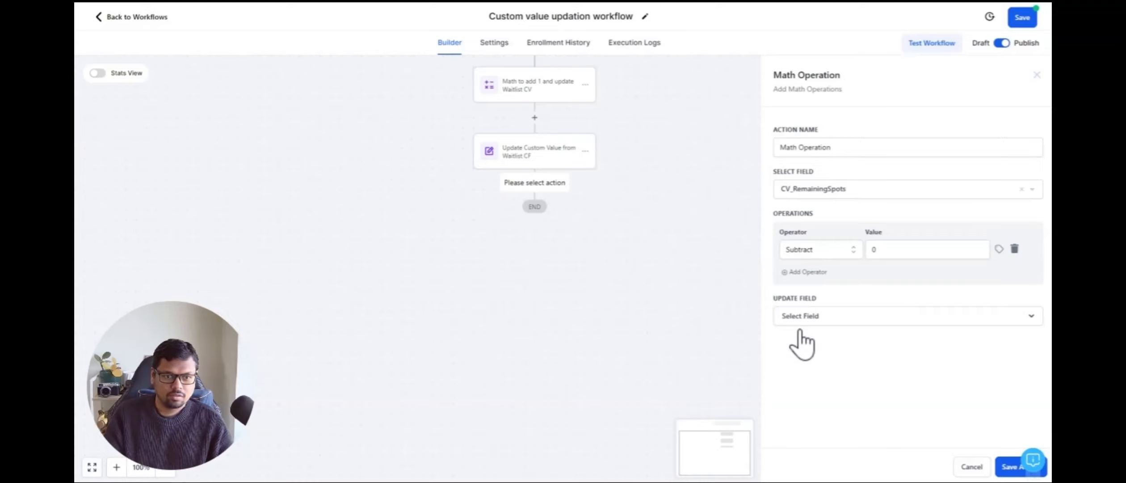
{"action": "left_click", "coordinate": [881, 249]}
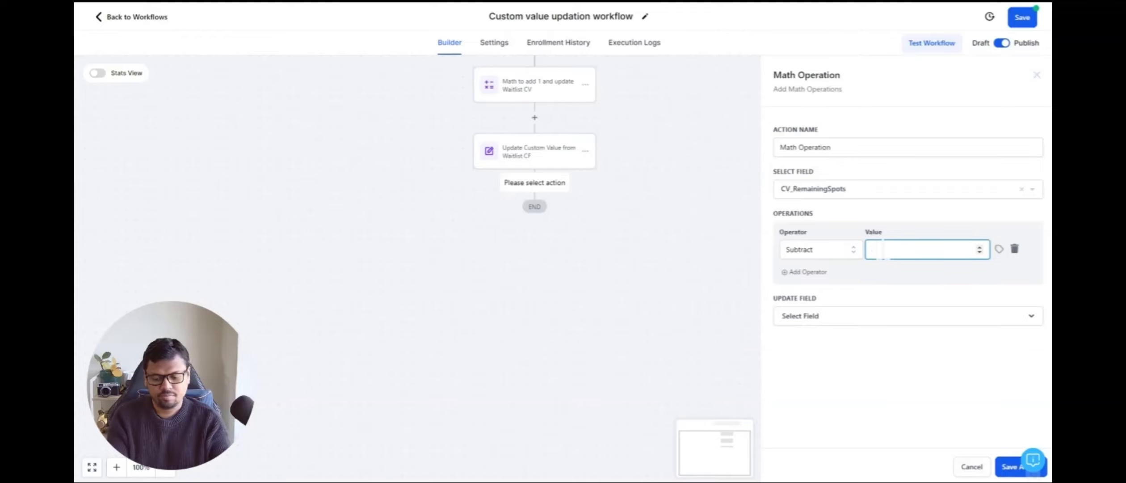
{"action": "left_click", "coordinate": [869, 274]}
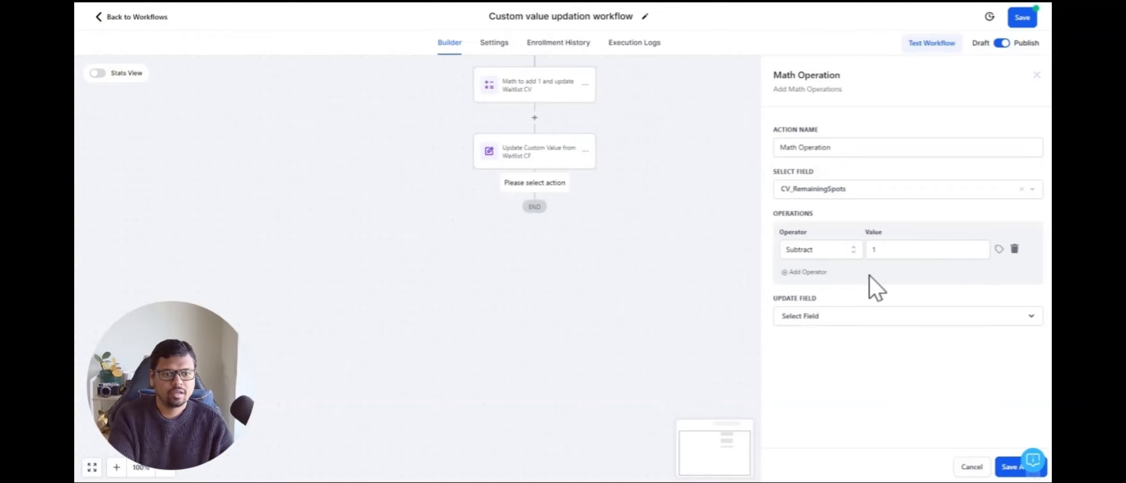
{"action": "left_click", "coordinate": [855, 316]}
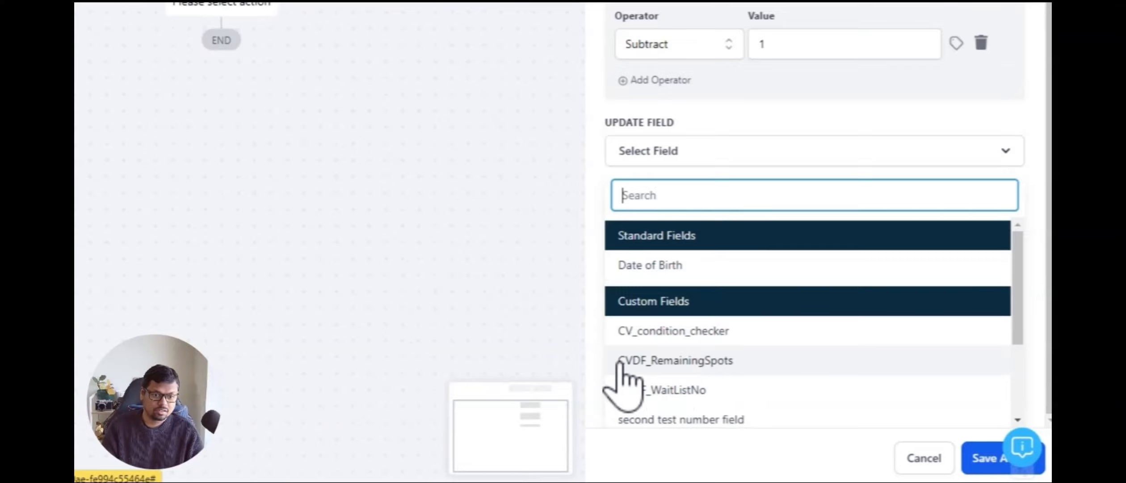
{"action": "left_click", "coordinate": [690, 361]}
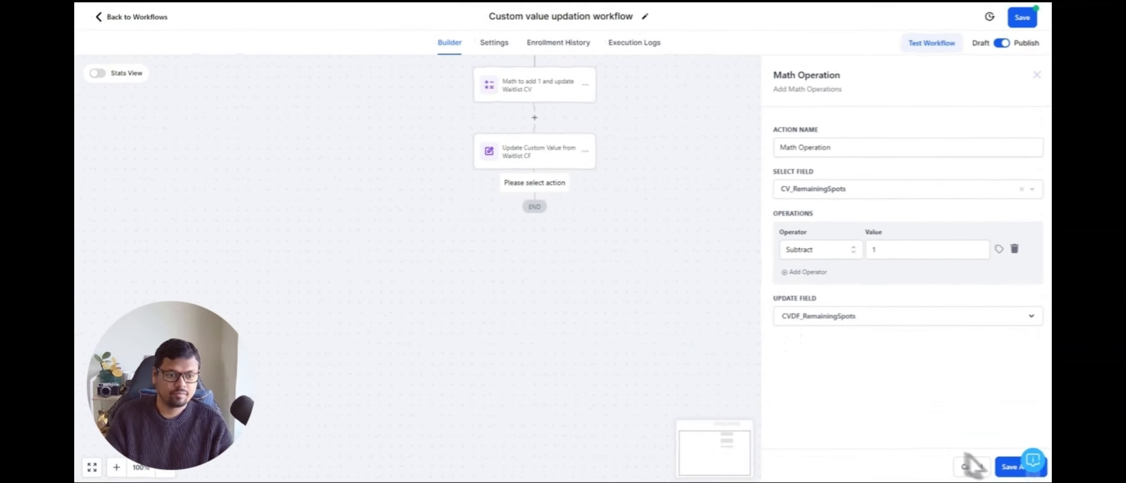
{"action": "left_click", "coordinate": [1006, 466]}
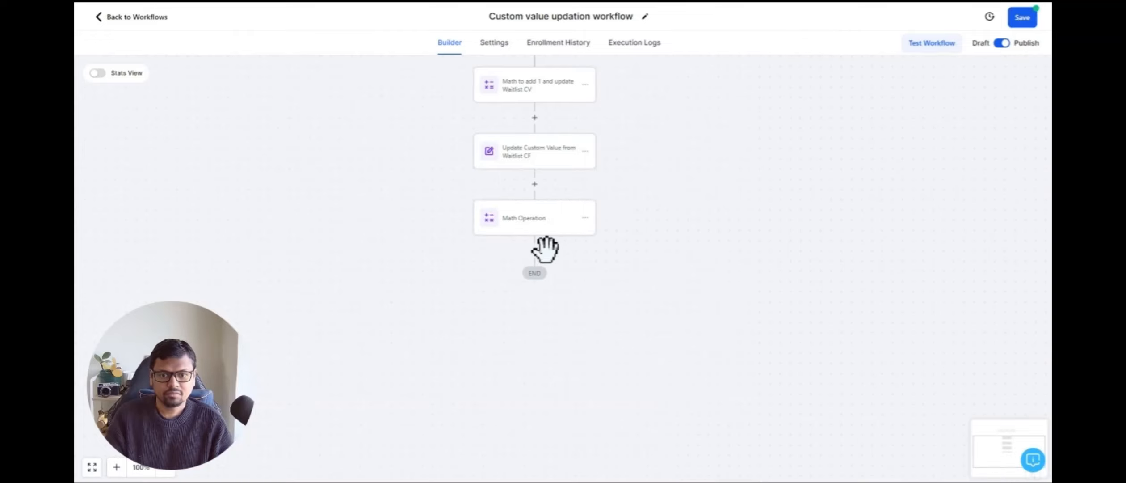
Step: Add an Update Custom Value action after the Math Operation and choose CV_RemainingSpots as the custom value
{"action": "left_click", "coordinate": [534, 251]}
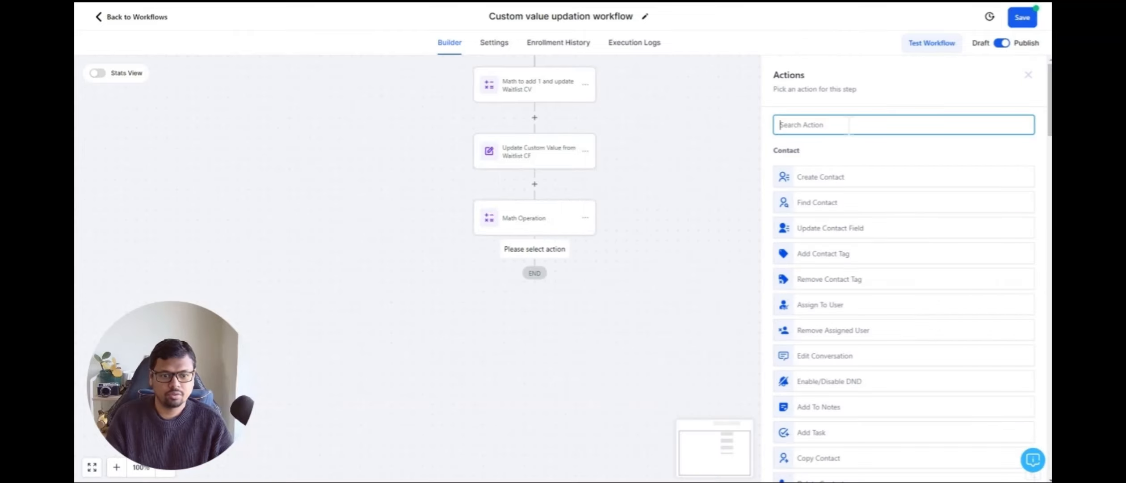
{"action": "type", "text": "upda"}
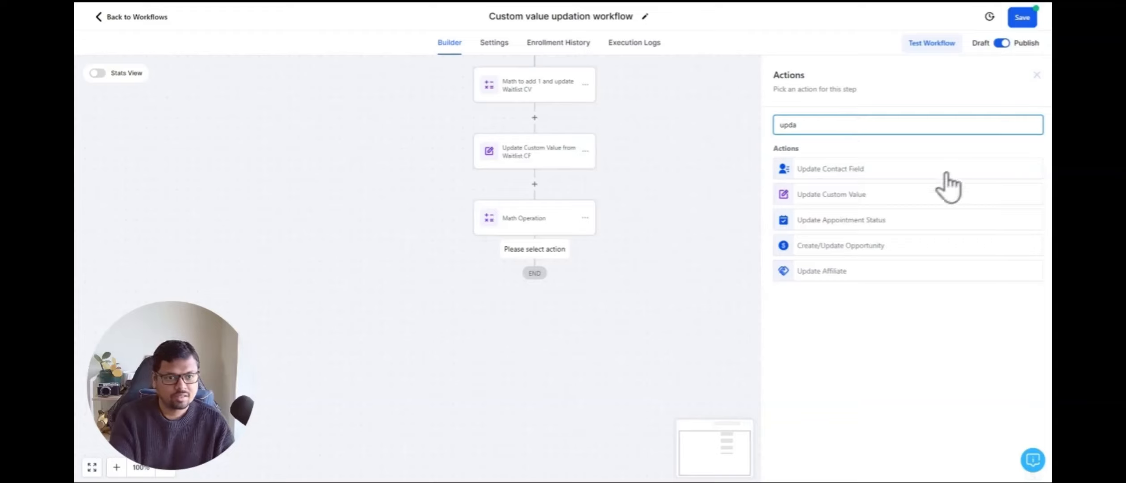
{"action": "left_click", "coordinate": [831, 195]}
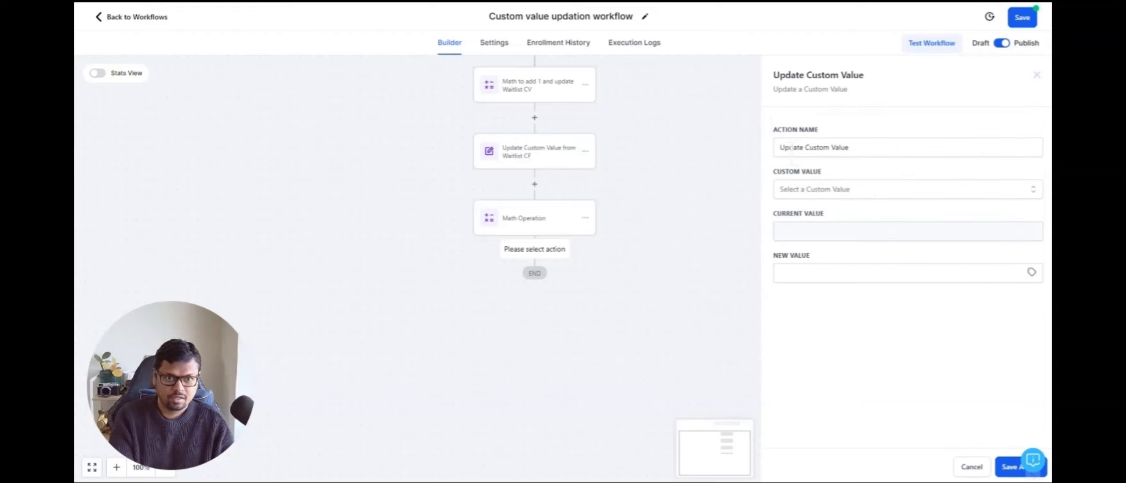
{"action": "left_click", "coordinate": [832, 189]}
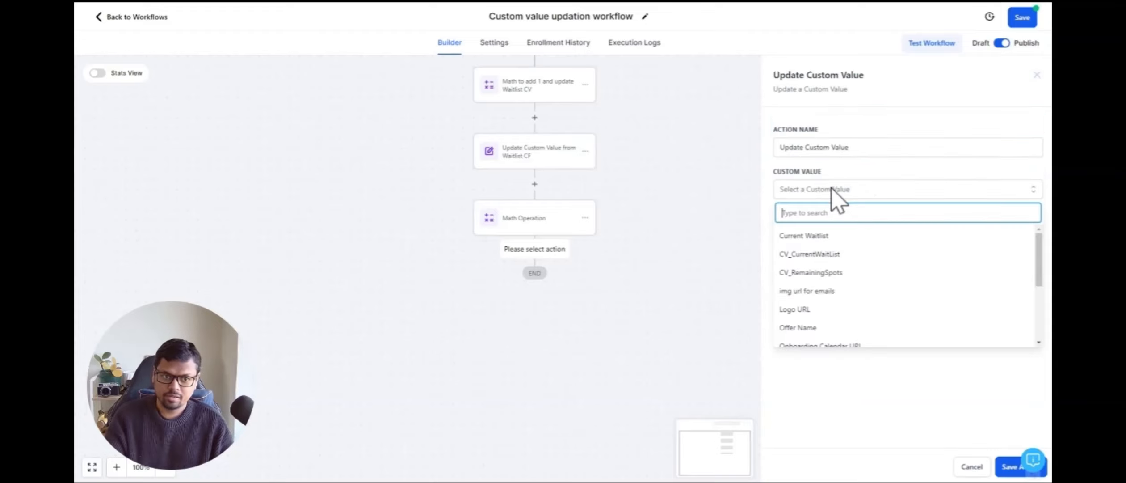
{"action": "left_click", "coordinate": [814, 273]}
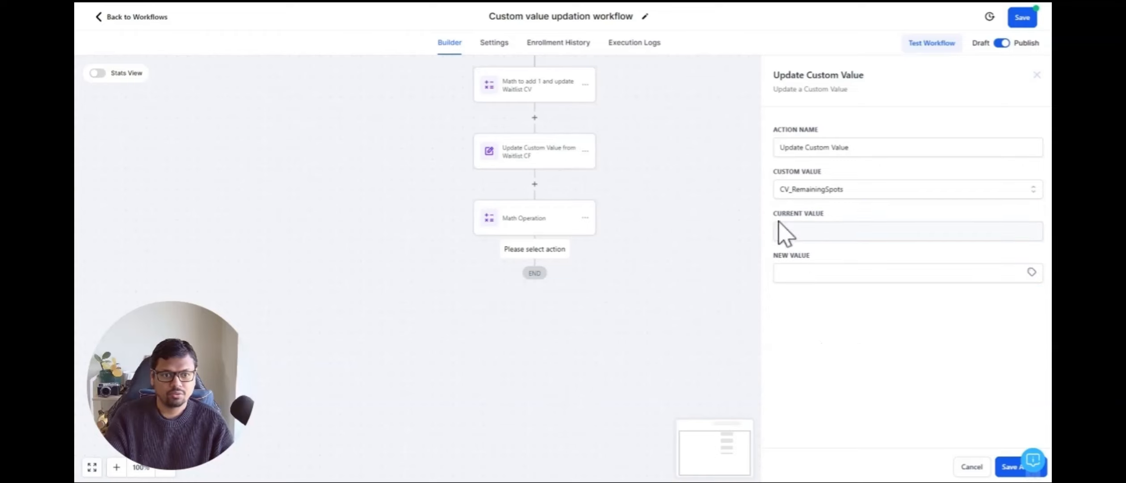
Step: Set the new value to the contact's CVDF_RemainingSpots custom field and save the action
{"action": "left_click", "coordinate": [802, 274]}
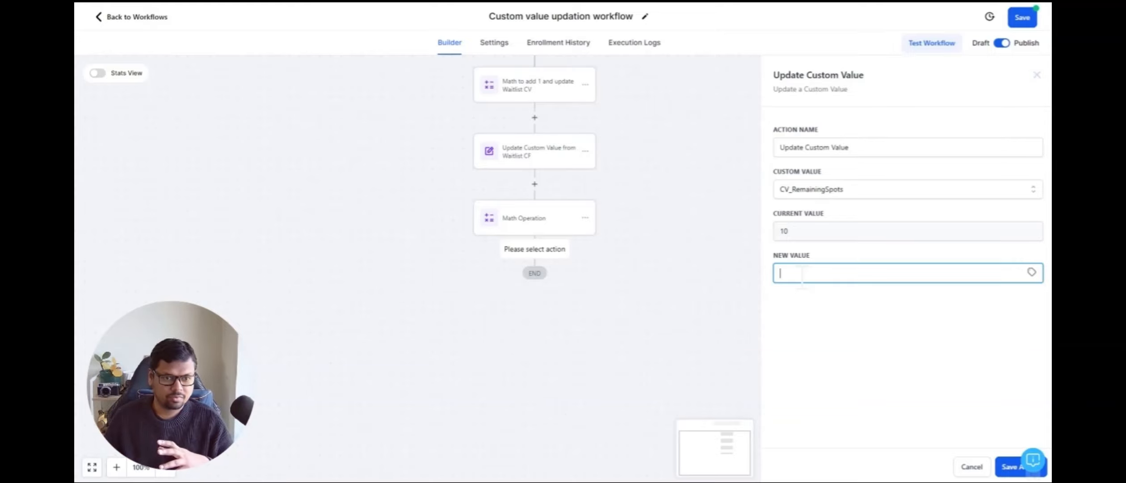
{"action": "left_click", "coordinate": [1031, 274]}
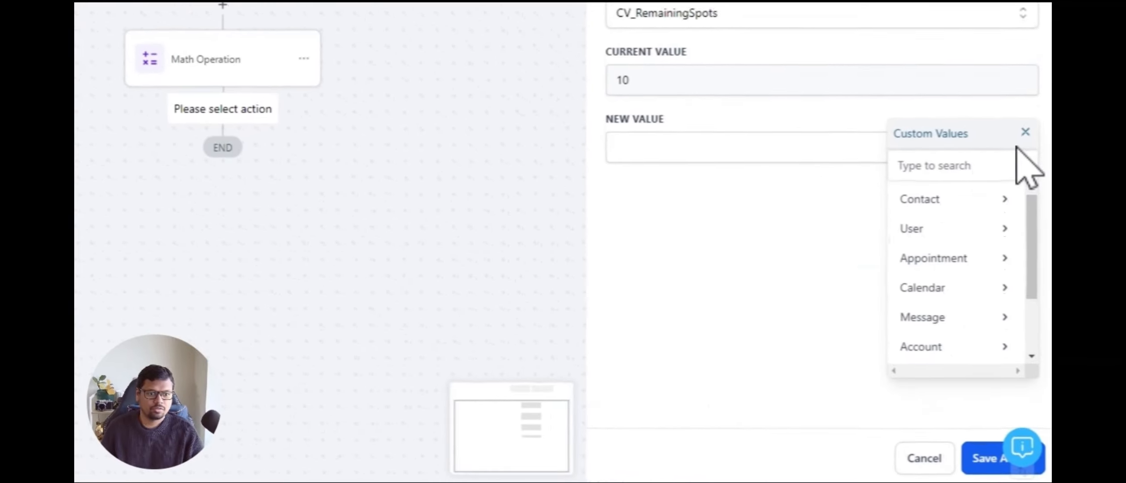
{"action": "left_click", "coordinate": [950, 200]}
{"action": "scroll", "coordinate": [934, 268], "scroll_direction": "down", "scroll_amount": 5}
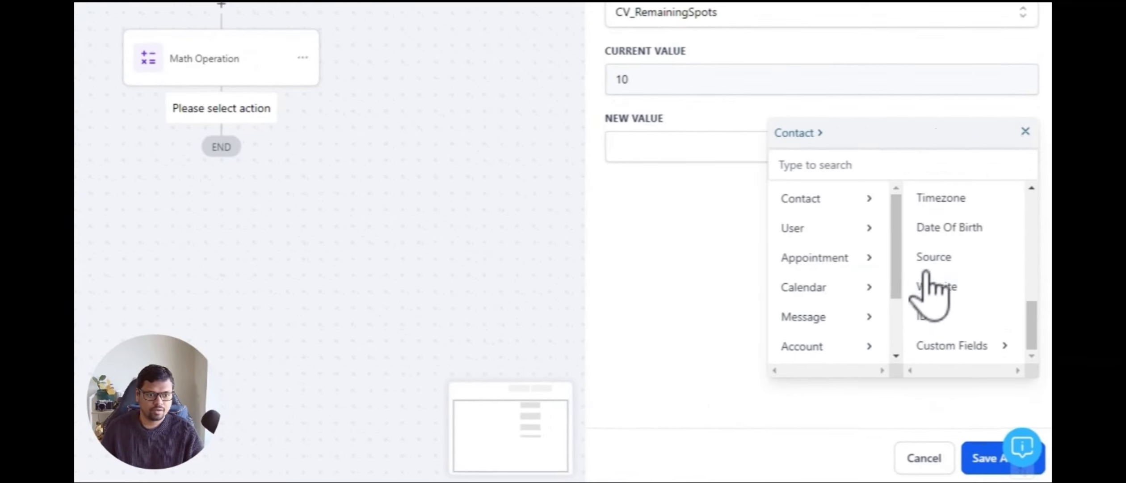
{"action": "left_click", "coordinate": [961, 369]}
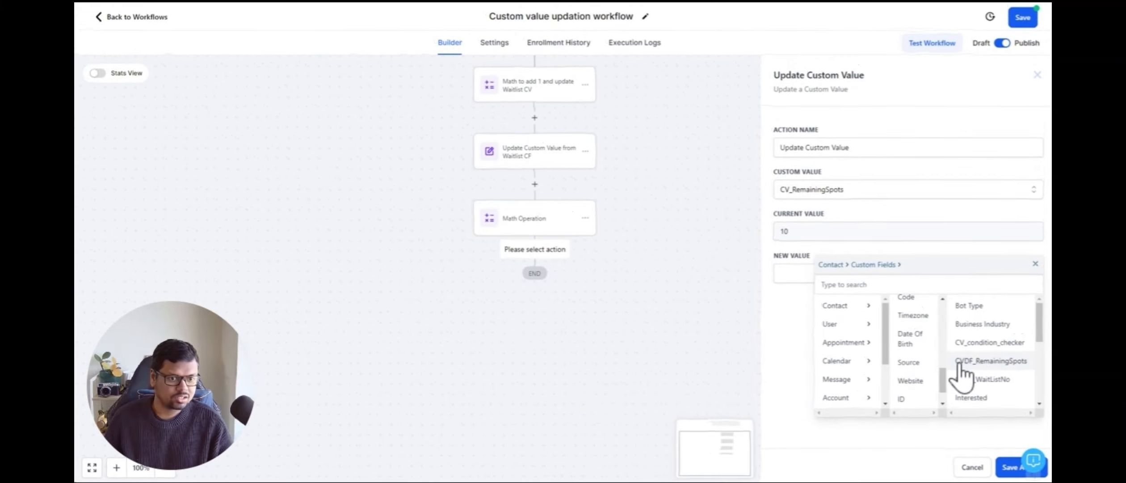
{"action": "left_click", "coordinate": [991, 361]}
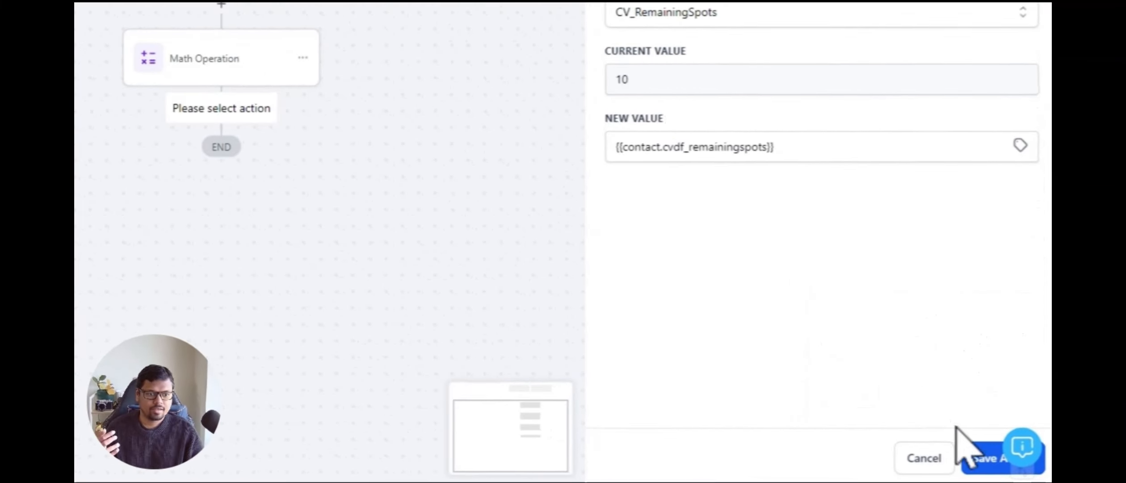
{"action": "left_click", "coordinate": [985, 460]}
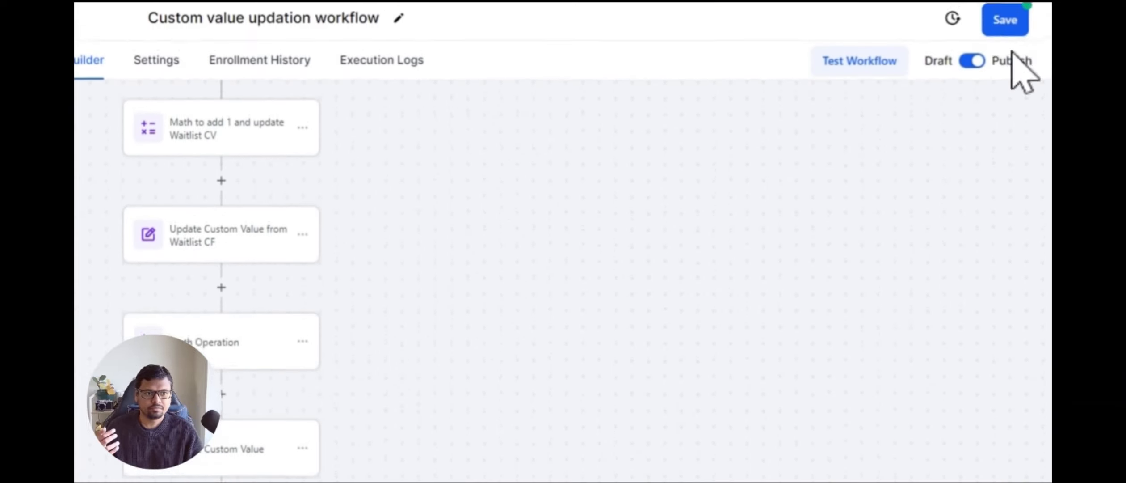
Step: Save the workflow and review its Workflow Settings before returning to the builder
{"action": "left_click", "coordinate": [1003, 28]}
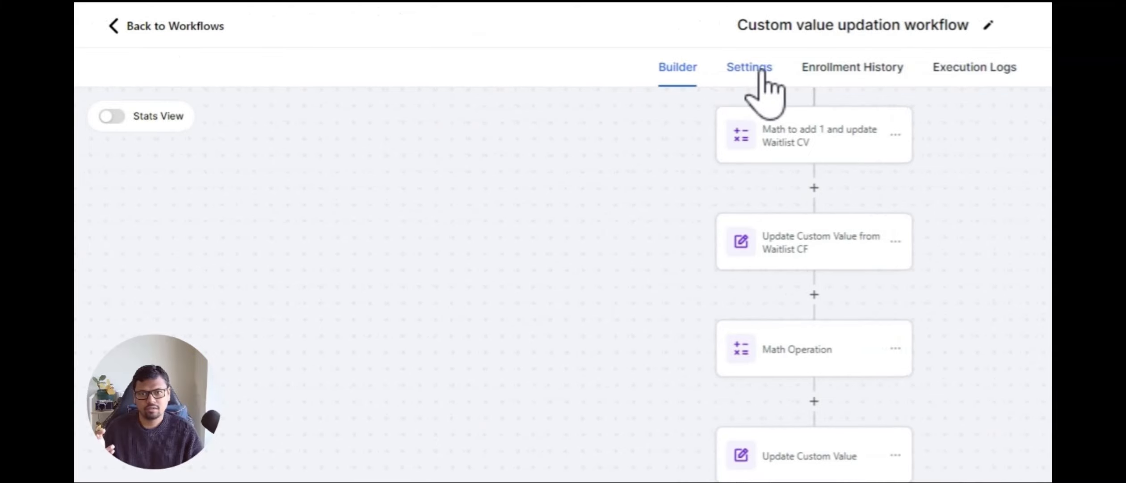
{"action": "left_click", "coordinate": [762, 71]}
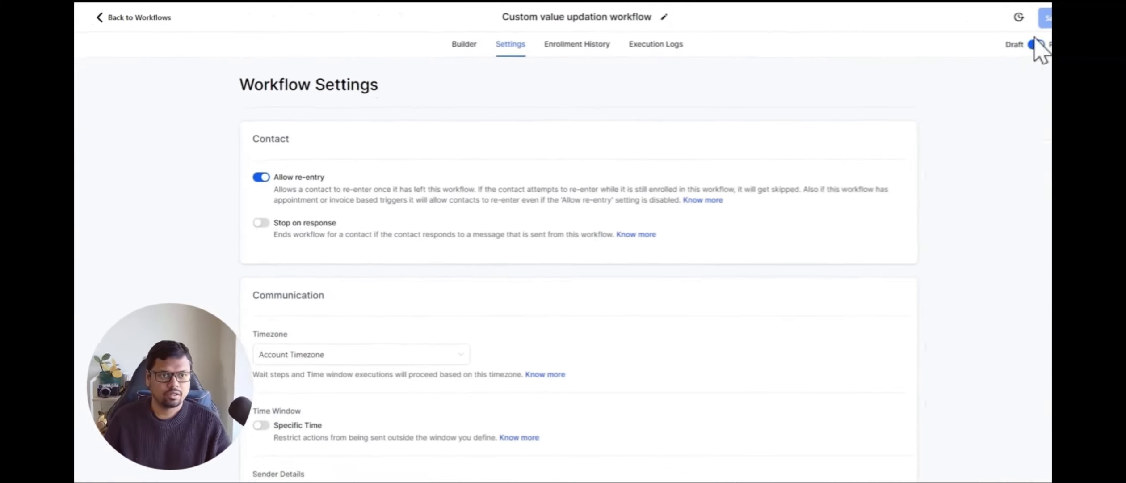
{"action": "left_click", "coordinate": [448, 43]}
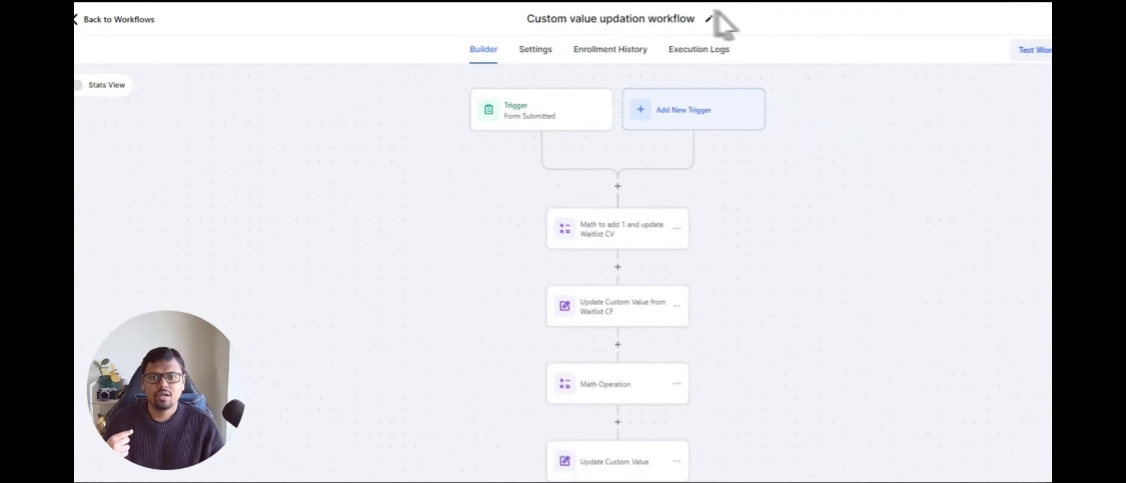
Step: Open the test page and delete both custom value placeholders from the headline text
{"action": "left_click", "coordinate": [711, 13]}
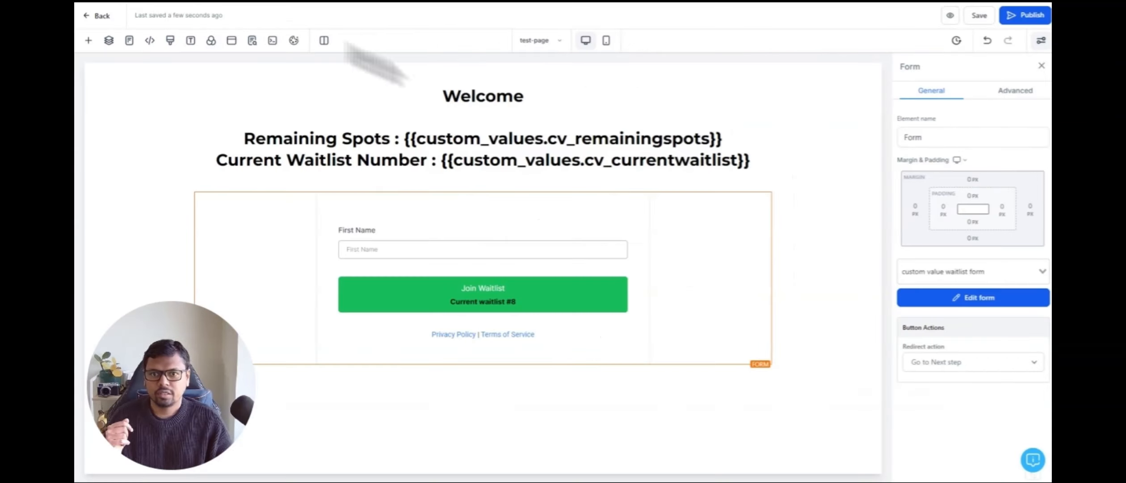
{"action": "left_click", "coordinate": [496, 96]}
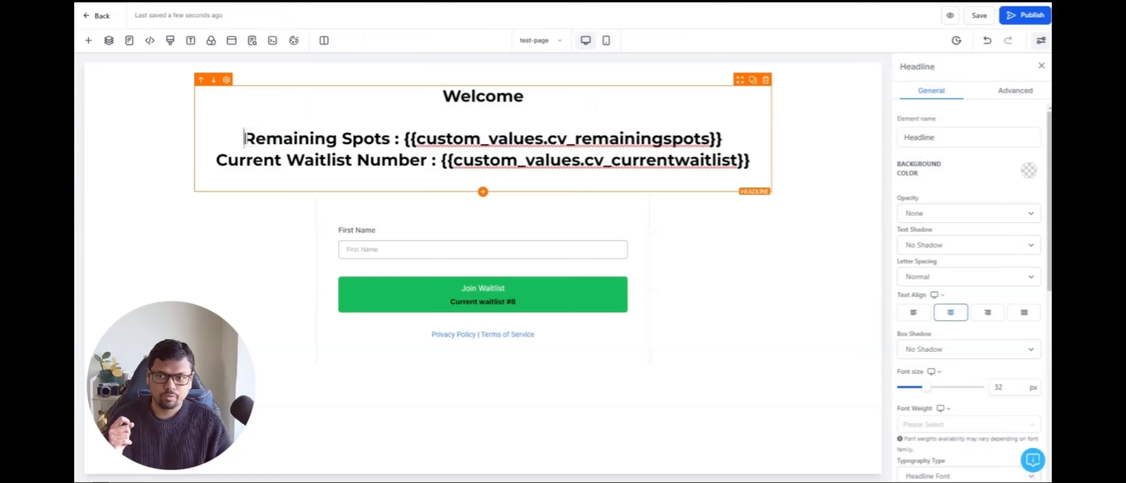
{"action": "left_click_drag", "start_coordinate": [244, 138], "coordinate": [390, 138]}
{"action": "left_click", "coordinate": [391, 128]}
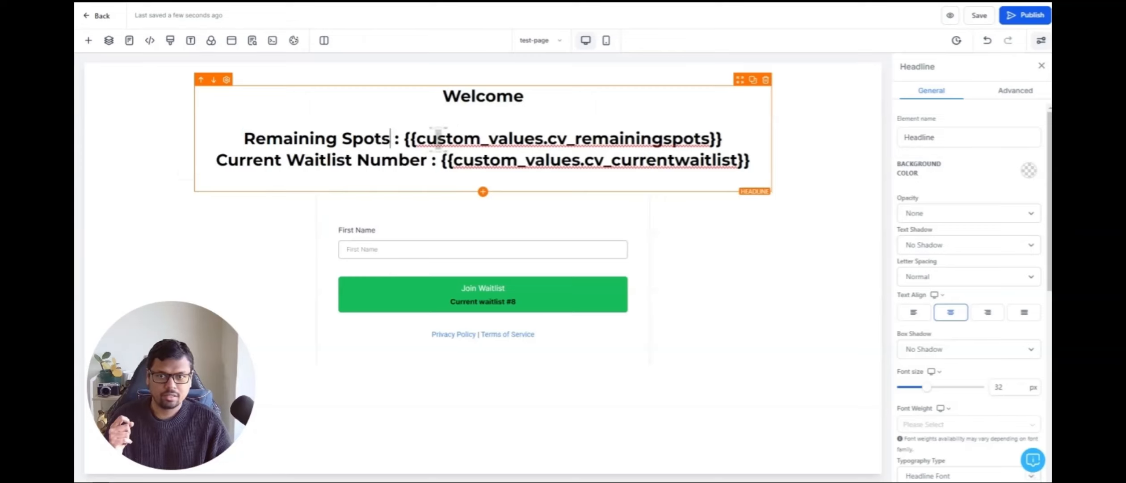
{"action": "left_click_drag", "start_coordinate": [723, 138], "coordinate": [404, 137]}
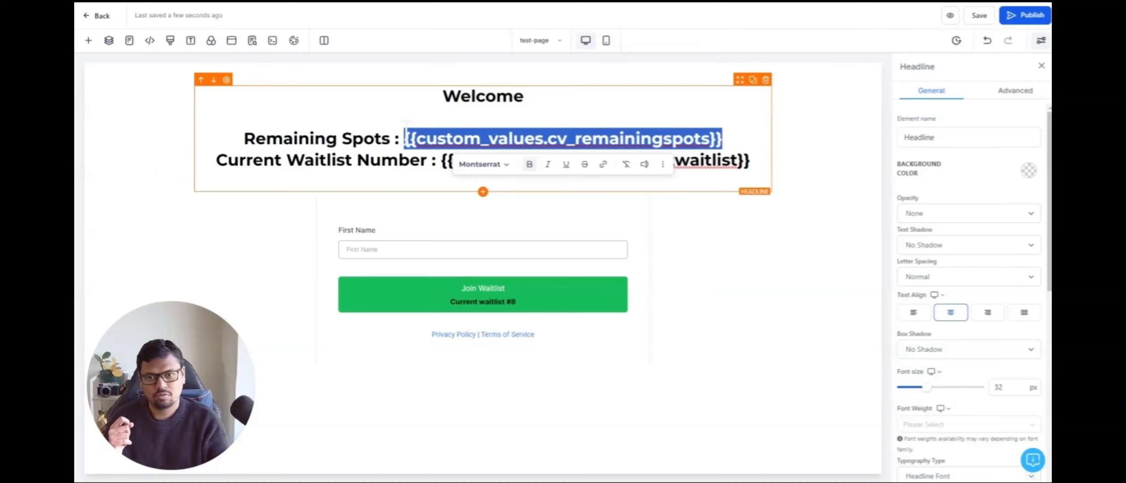
{"action": "key", "text": "BackSpace"}
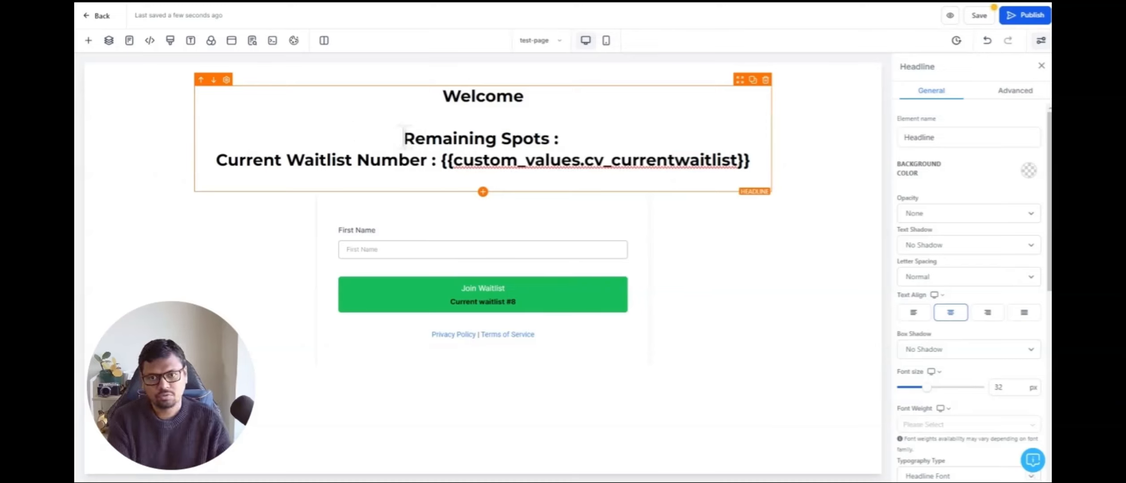
{"action": "left_click_drag", "start_coordinate": [441, 160], "coordinate": [735, 197]}
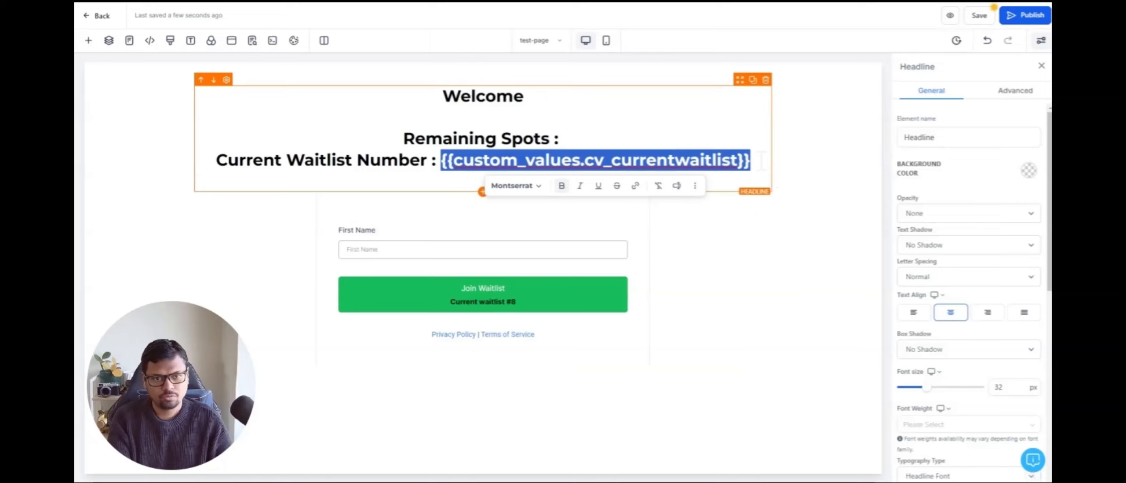
{"action": "key", "text": "BackSpace"}
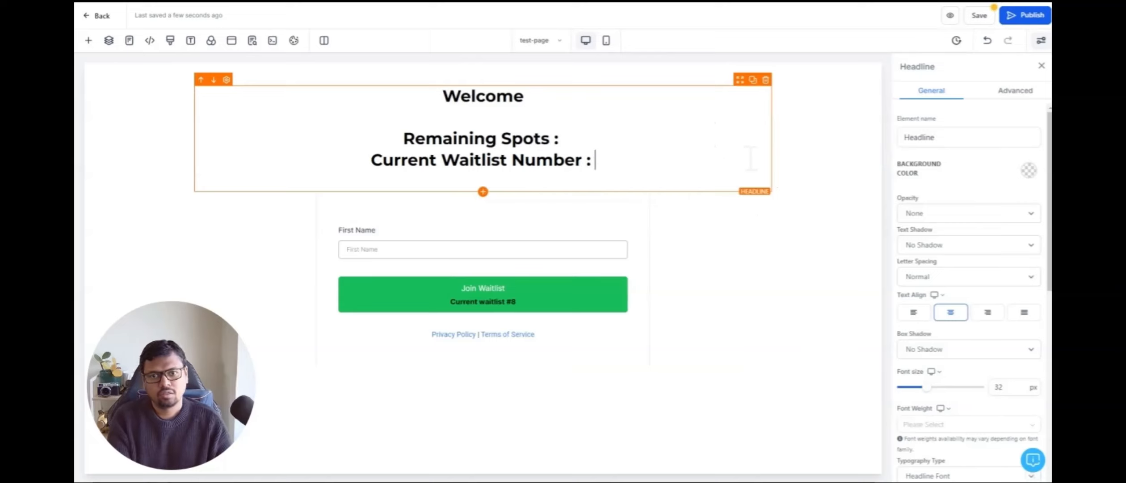
Step: Insert the CV_RemainingSpots custom value after 'Remaining Spots :' in the headline
{"action": "type", "text": "{"}
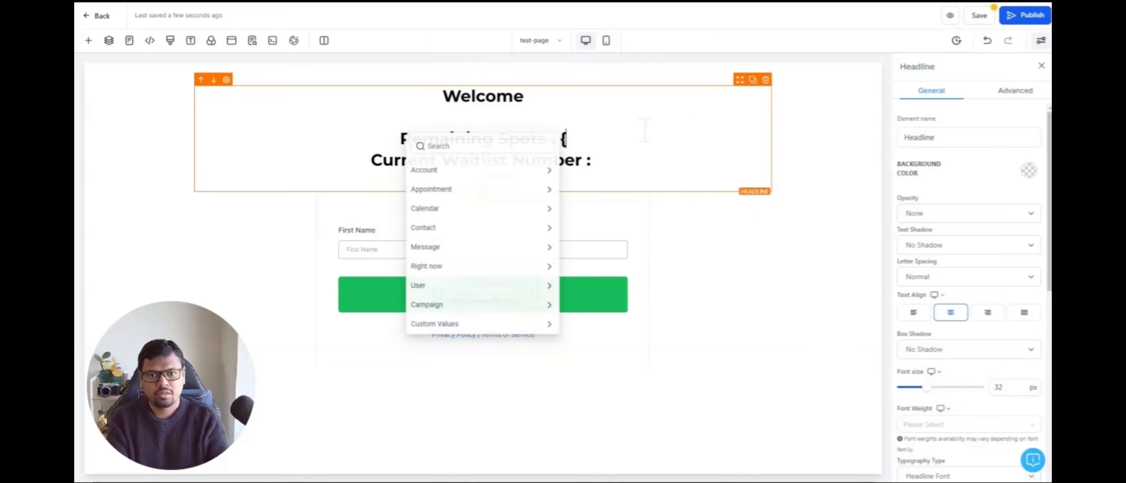
{"action": "left_click", "coordinate": [474, 331]}
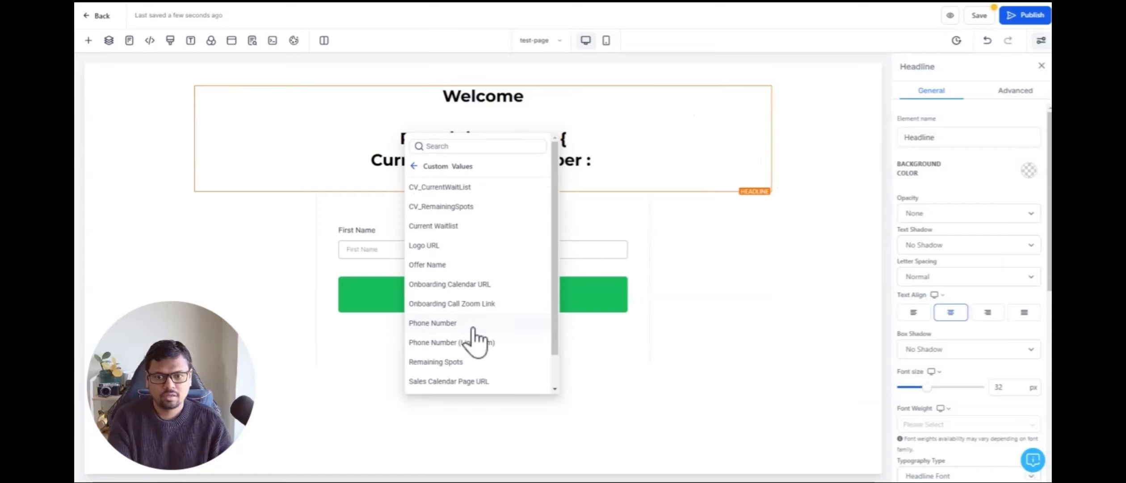
{"action": "left_click", "coordinate": [433, 206]}
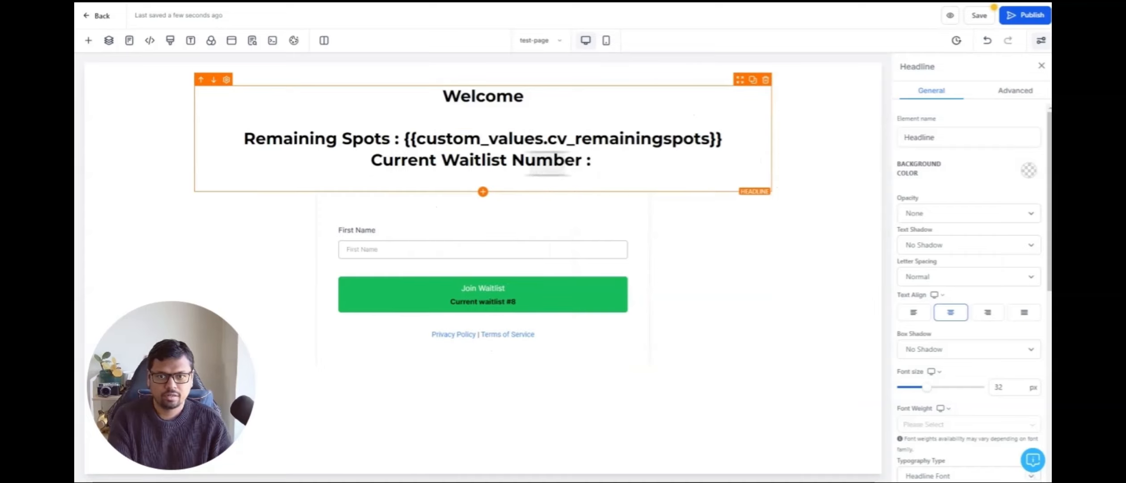
Step: Insert the CV_RemainingSpots custom value after 'Current Waitlist Number :' in the headline
{"action": "left_click", "coordinate": [636, 166]}
{"action": "type", "text": "{"}
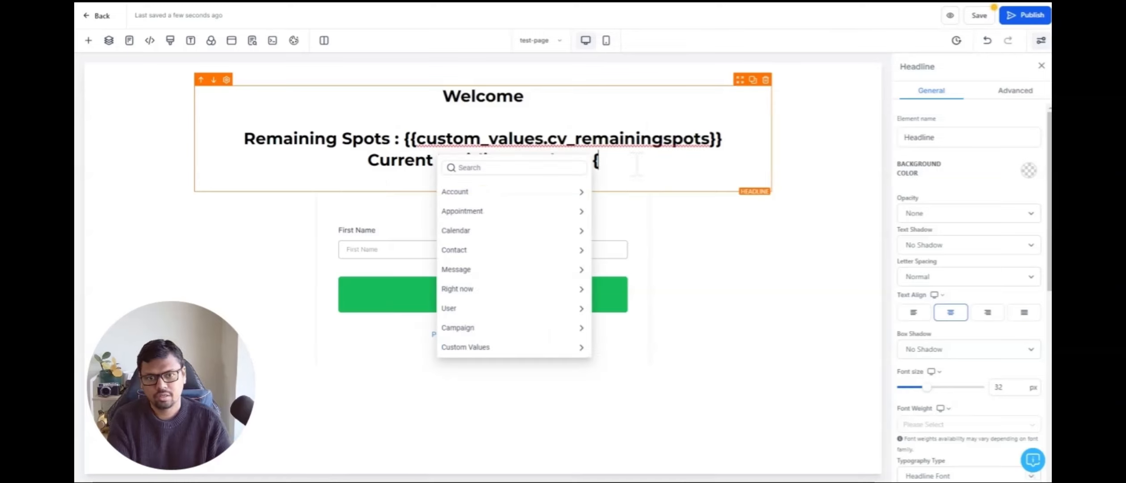
{"action": "left_click", "coordinate": [520, 348]}
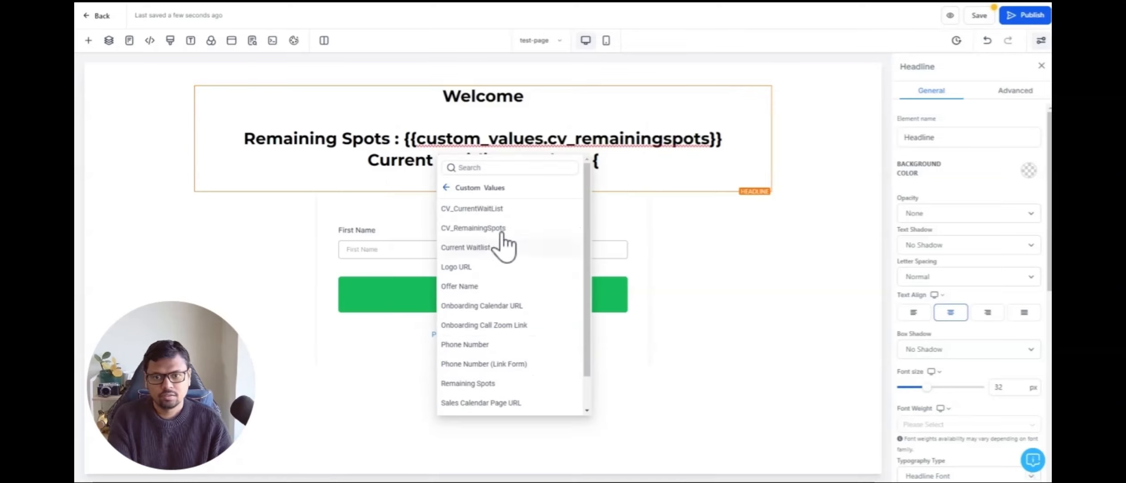
{"action": "left_click", "coordinate": [470, 229]}
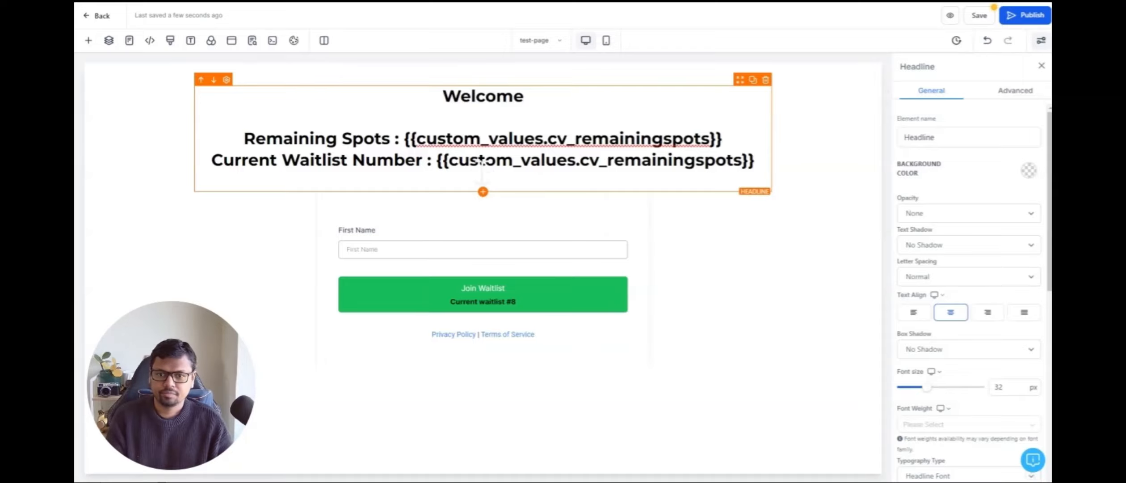
Step: Select the page's form element and switch its embedded form to 'custom value waitlist form'
{"action": "left_click", "coordinate": [471, 219]}
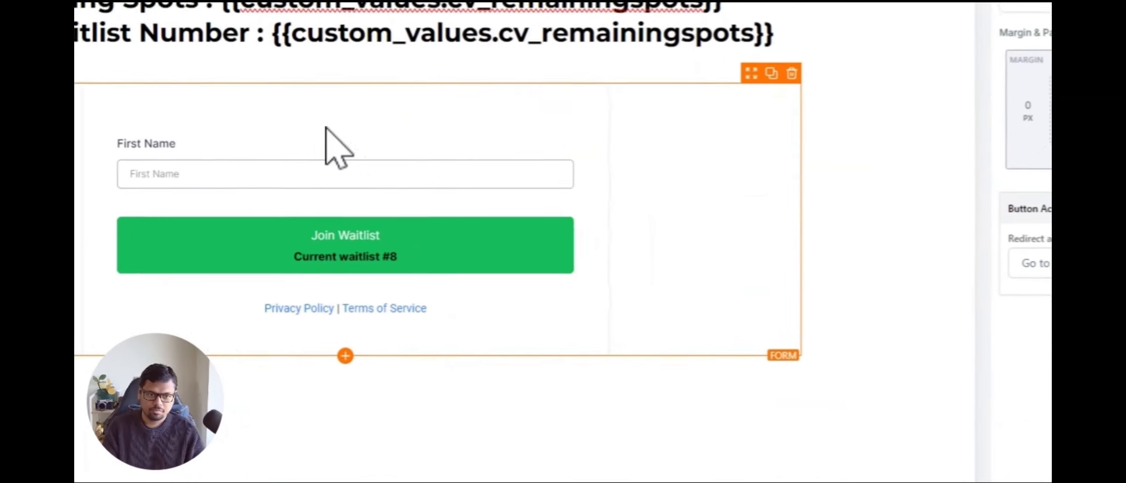
{"action": "left_click", "coordinate": [850, 206]}
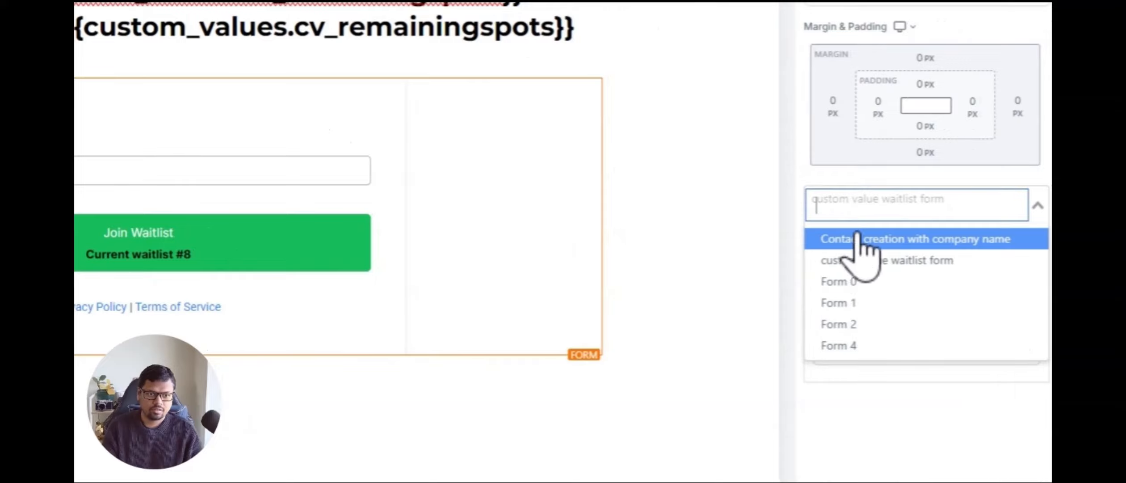
{"action": "left_click", "coordinate": [861, 243]}
{"action": "left_click", "coordinate": [876, 206]}
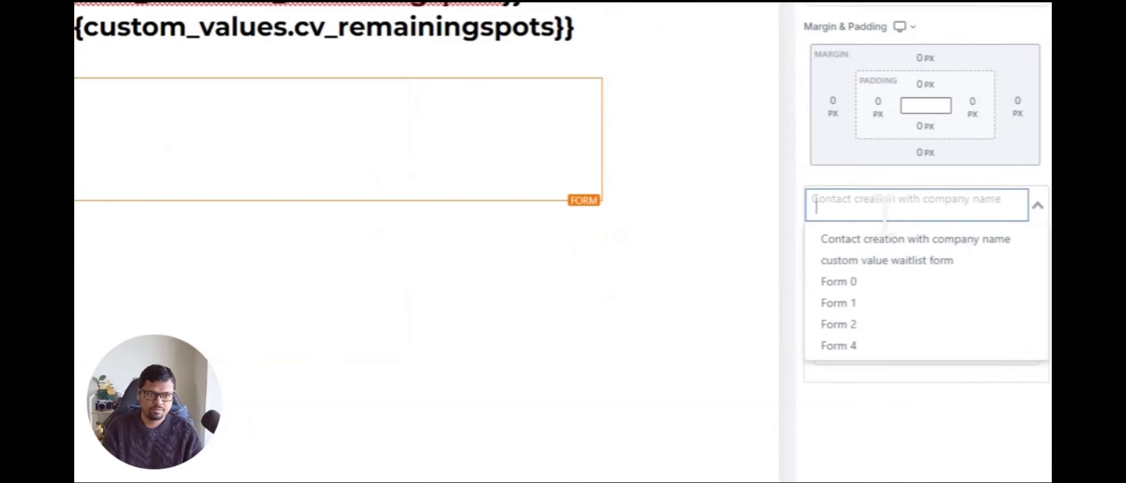
{"action": "left_click", "coordinate": [960, 250]}
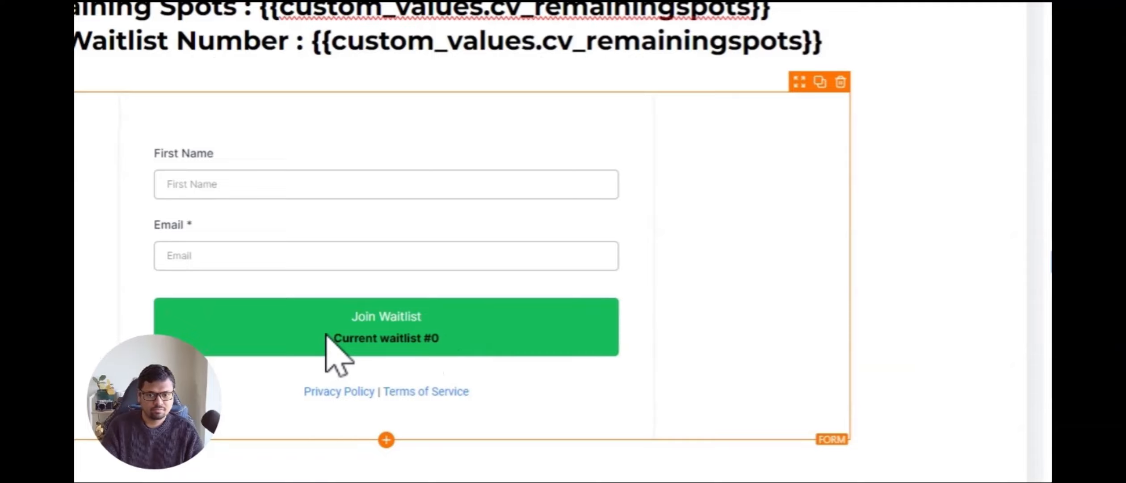
Step: Open the form in the form builder and inspect the custom value used in the button's sub text
{"action": "left_click_drag", "start_coordinate": [326, 334], "coordinate": [434, 336]}
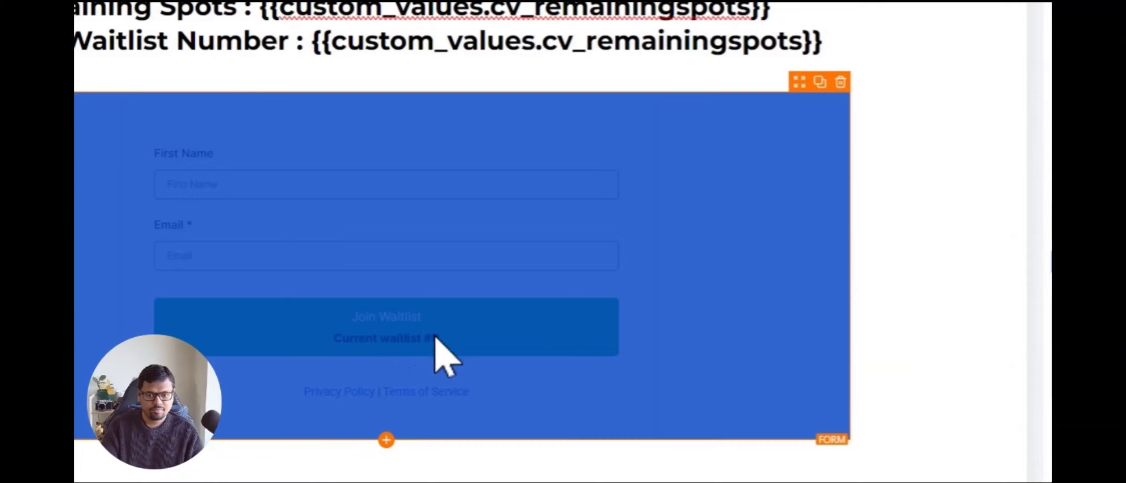
{"action": "left_click", "coordinate": [912, 219]}
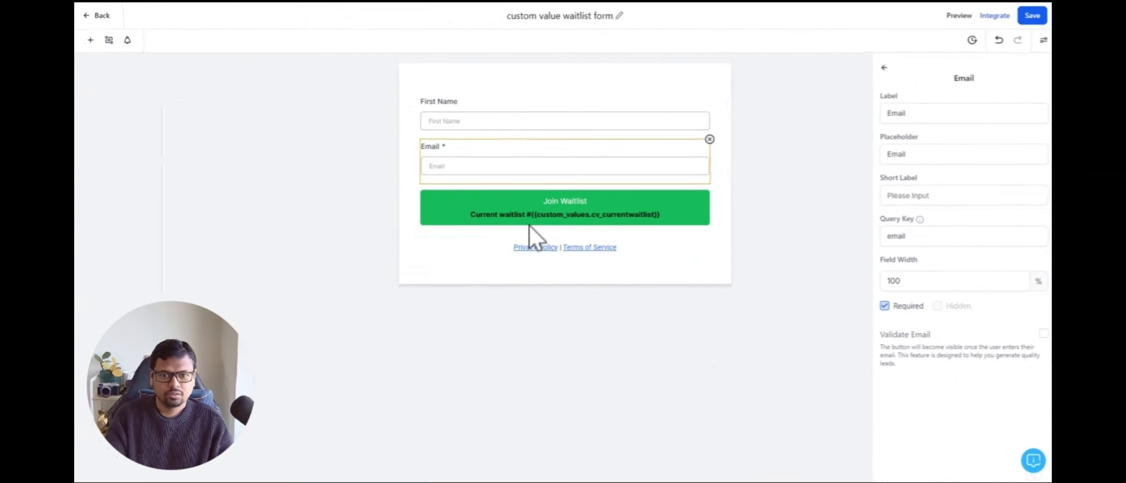
{"action": "left_click", "coordinate": [527, 213]}
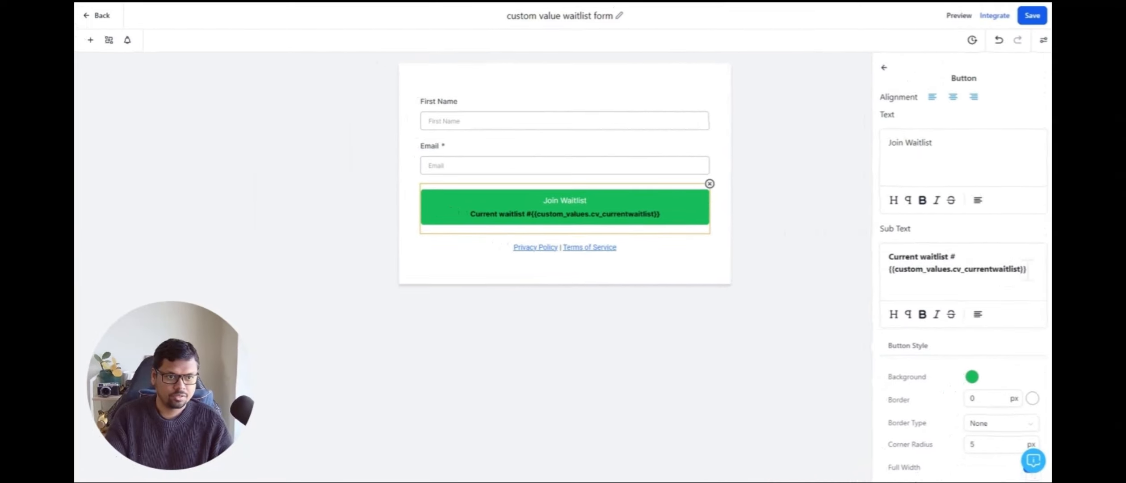
{"action": "left_click_drag", "start_coordinate": [1012, 253], "coordinate": [862, 263]}
{"action": "left_click_drag", "start_coordinate": [932, 277], "coordinate": [876, 276]}
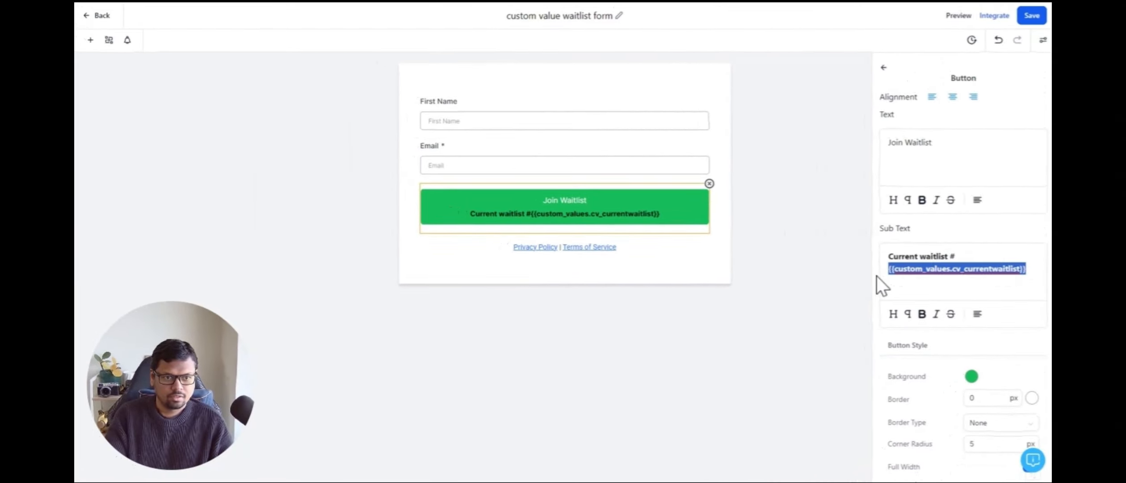
{"action": "left_click", "coordinate": [932, 284]}
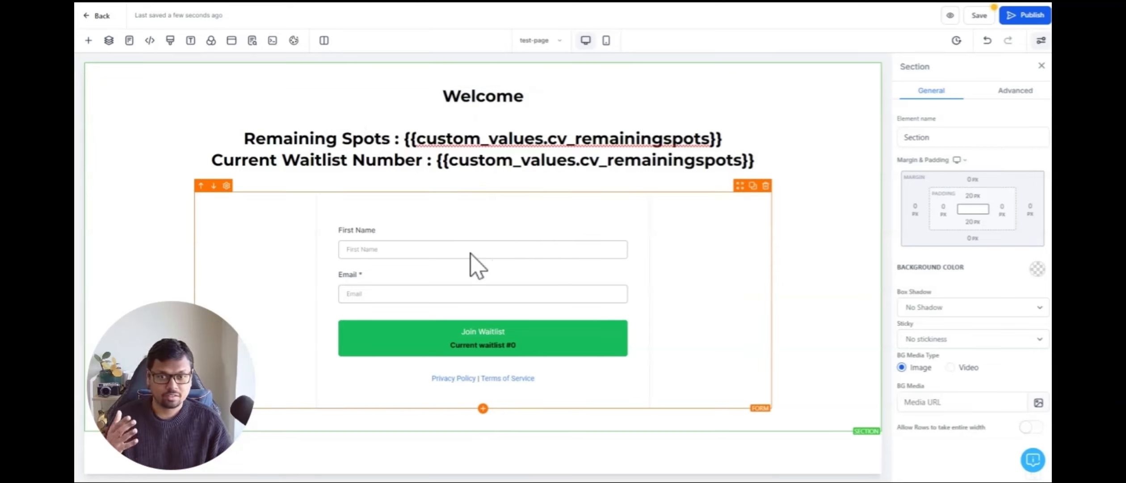
Step: Set the form's redirect action to 'Go to Next step'
{"action": "left_click", "coordinate": [535, 327]}
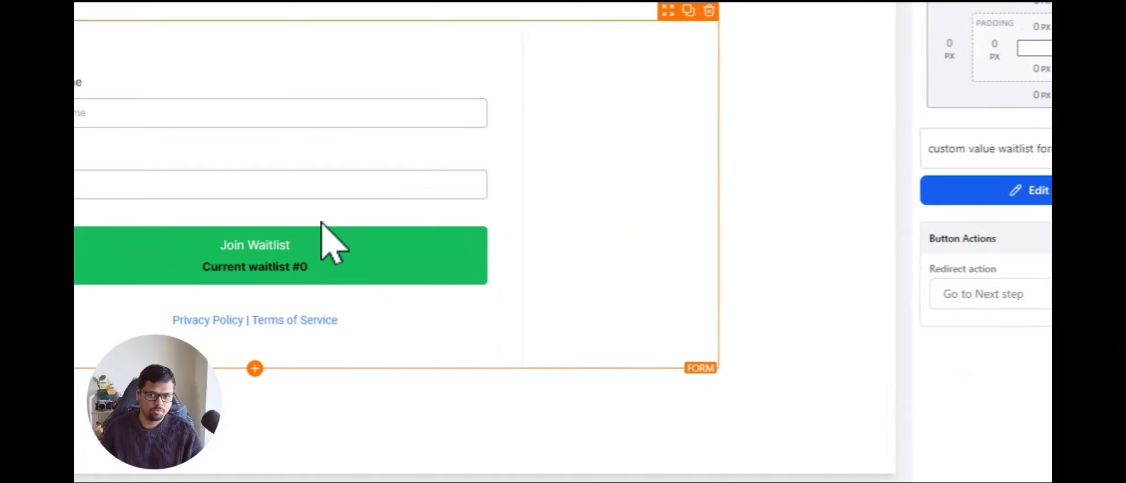
{"action": "left_click", "coordinate": [950, 297]}
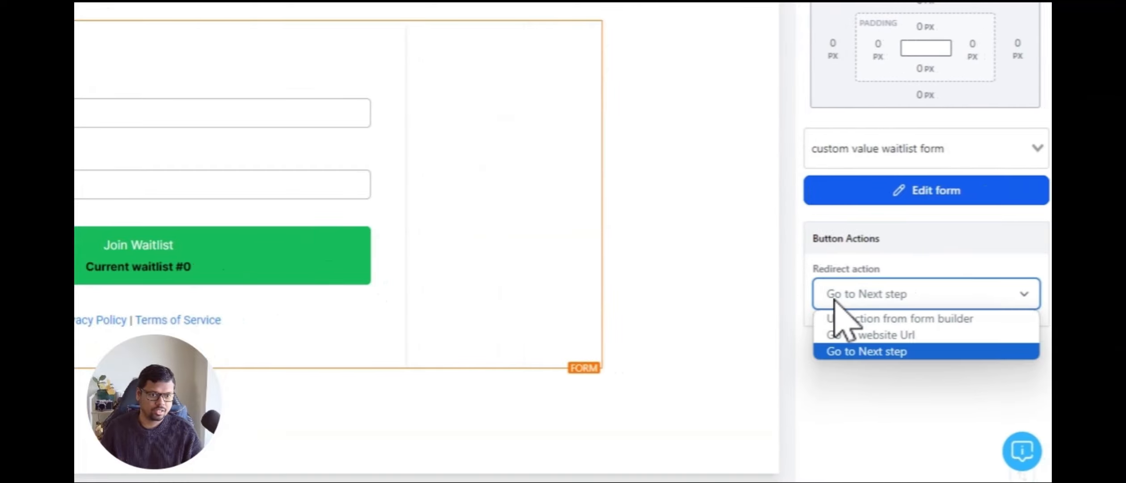
{"action": "left_click", "coordinate": [862, 375]}
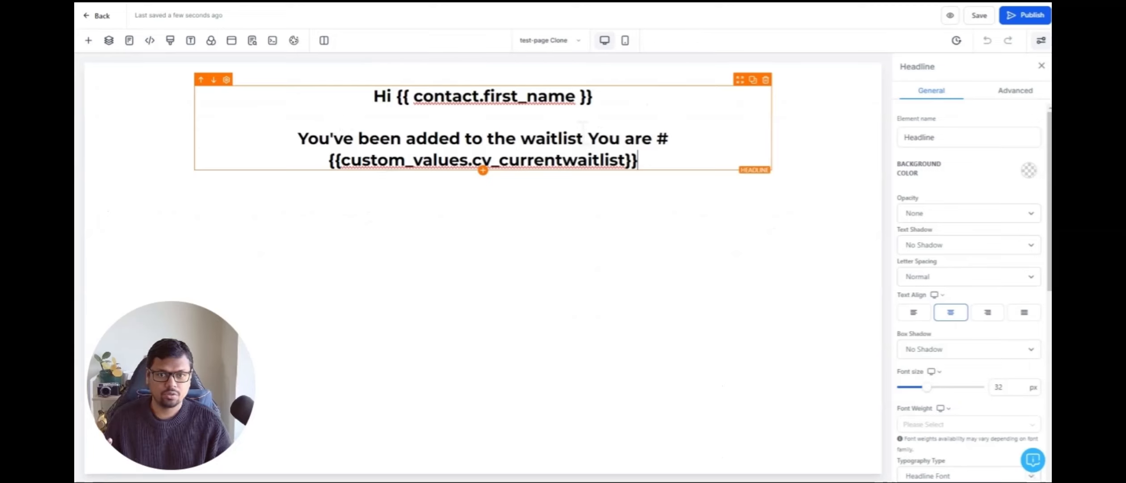
Step: Add a period after 'waitlist' in the thank-you page headline, move 'You are #' to a new line, and save
{"action": "left_click", "coordinate": [584, 134]}
{"action": "type", "text": "."}
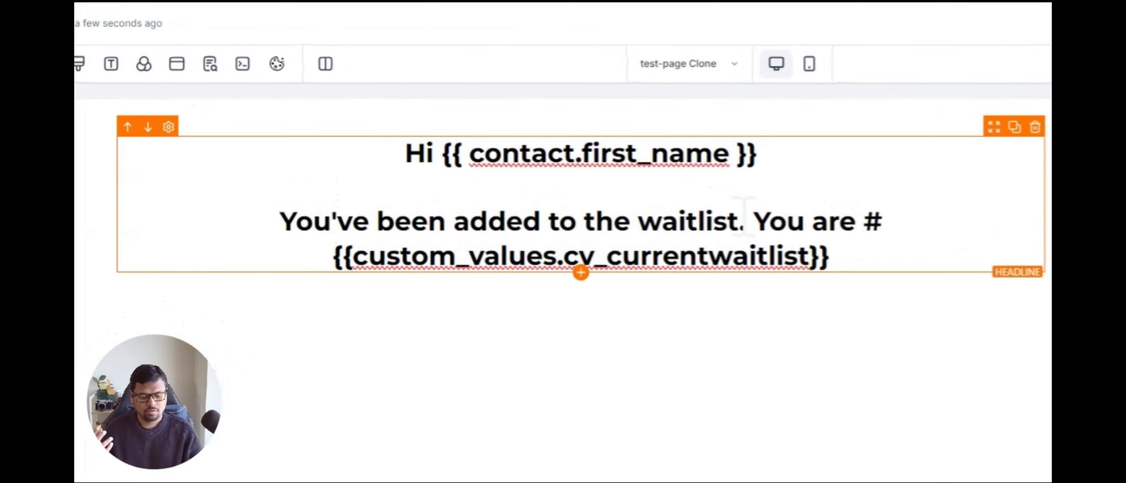
{"action": "key", "text": "Return"}
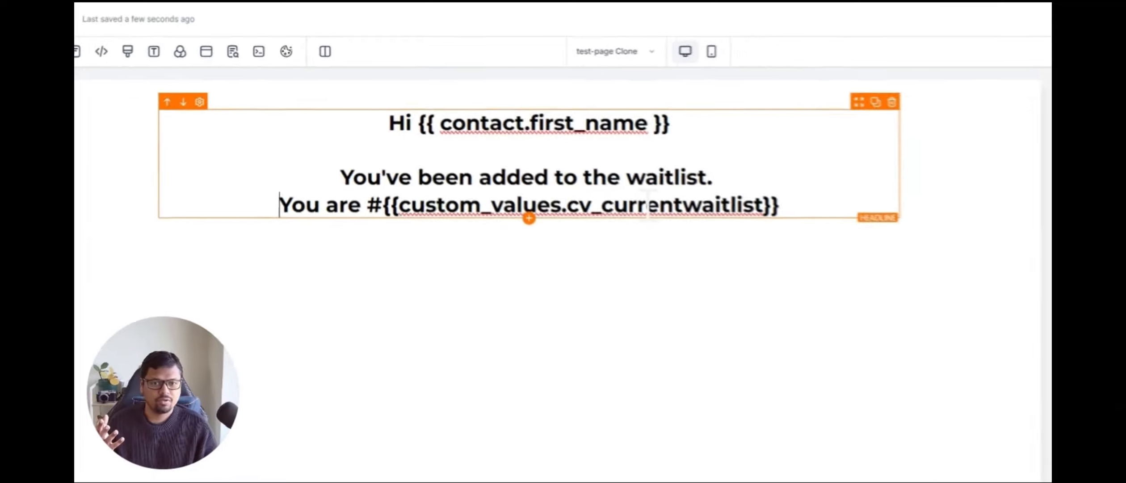
{"action": "left_click_drag", "start_coordinate": [681, 159], "coordinate": [372, 174]}
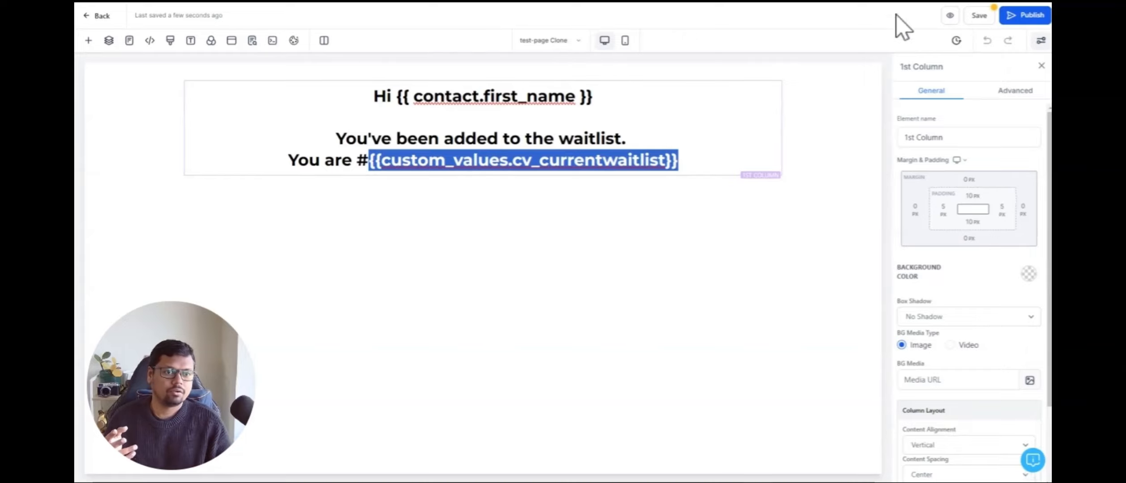
{"action": "left_click", "coordinate": [979, 16]}
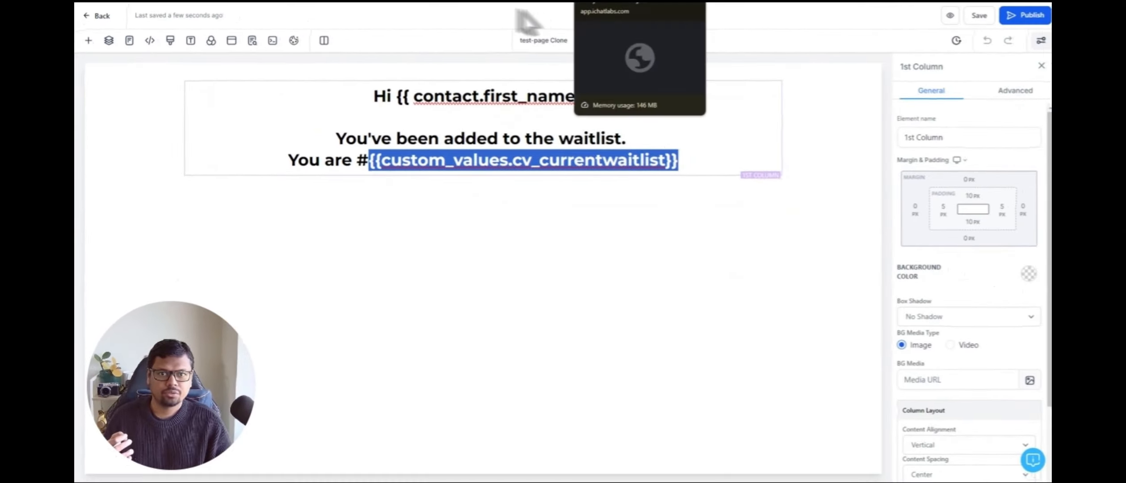
Step: Switch to the live waitlist page tab and examine the Remaining Spots and Current Waitlist Number values
{"action": "left_click", "coordinate": [517, 9]}
{"action": "left_click", "coordinate": [111, 4]}
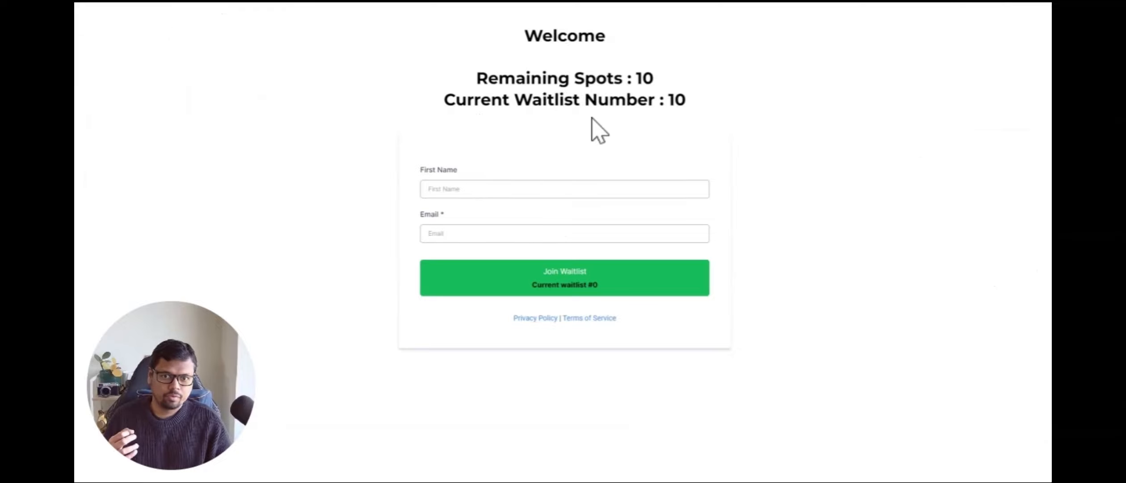
{"action": "left_click_drag", "start_coordinate": [449, 77], "coordinate": [678, 99]}
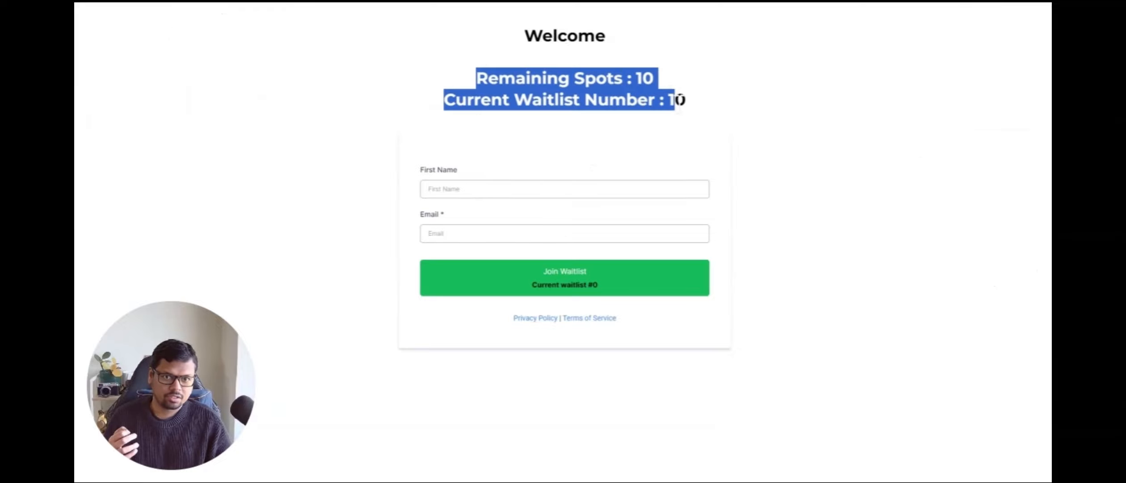
{"action": "left_click", "coordinate": [680, 101]}
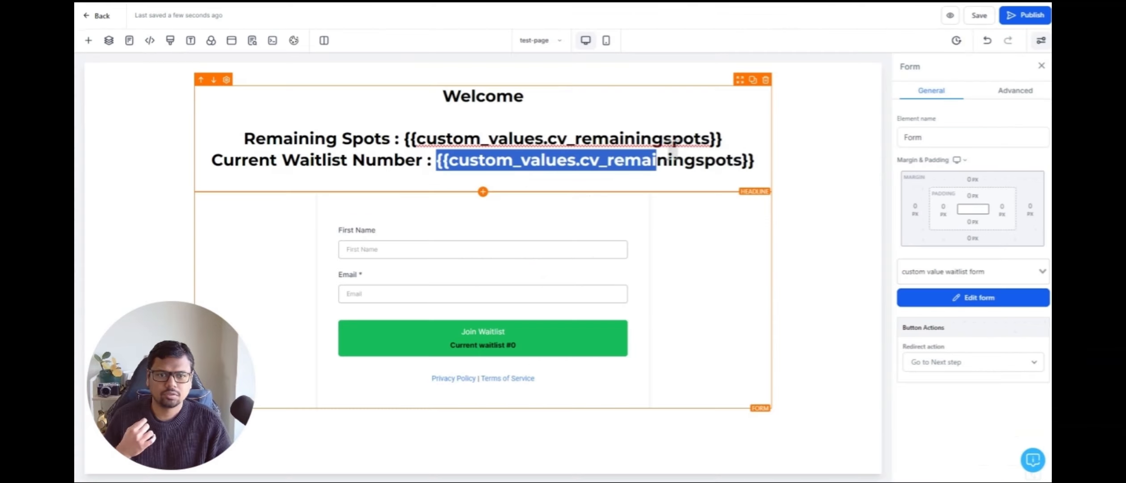
Step: Replace the placeholder after 'Current Waitlist Number :' with the CV_CurrentWaitList custom value and save the page
{"action": "left_click_drag", "start_coordinate": [626, 158], "coordinate": [759, 158]}
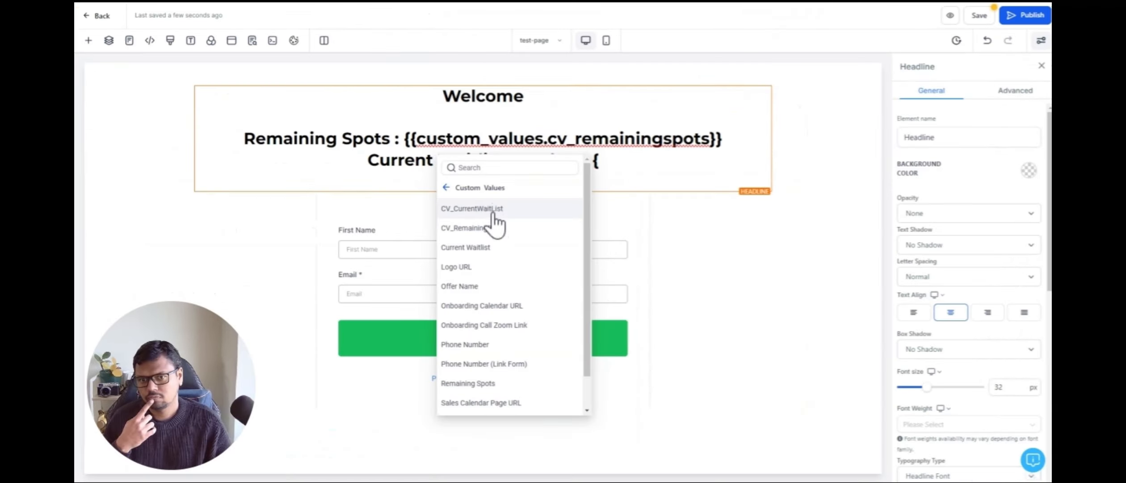
{"action": "left_click", "coordinate": [492, 210]}
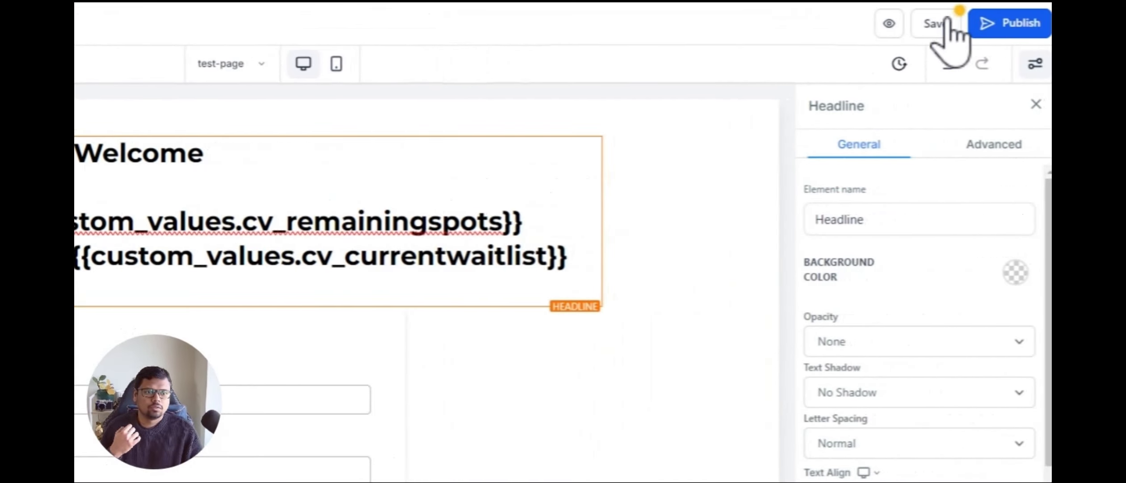
{"action": "left_click", "coordinate": [934, 22]}
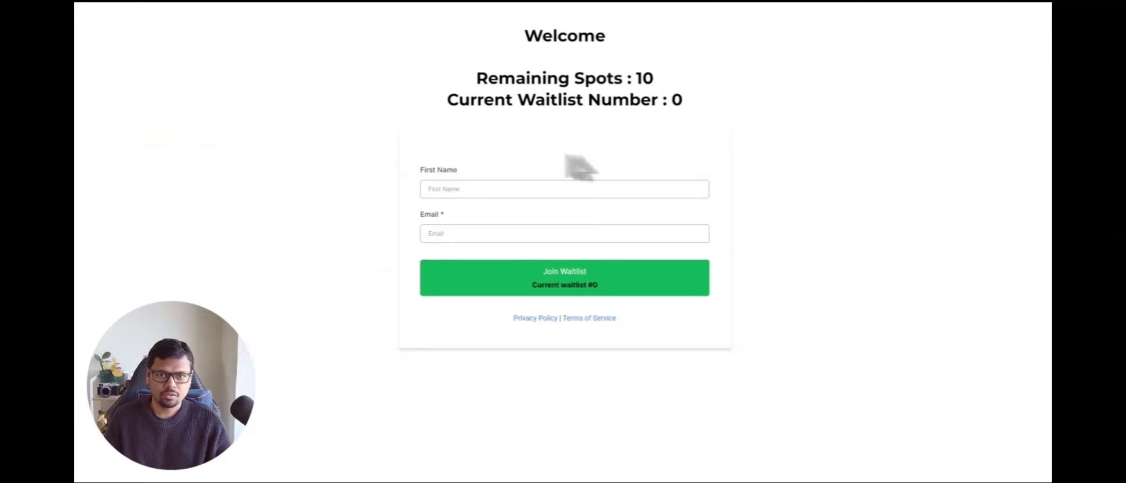
Step: Fill in a first name and the contact's e-mail on the live waitlist page and join the waitlist
{"action": "left_click", "coordinate": [460, 188]}
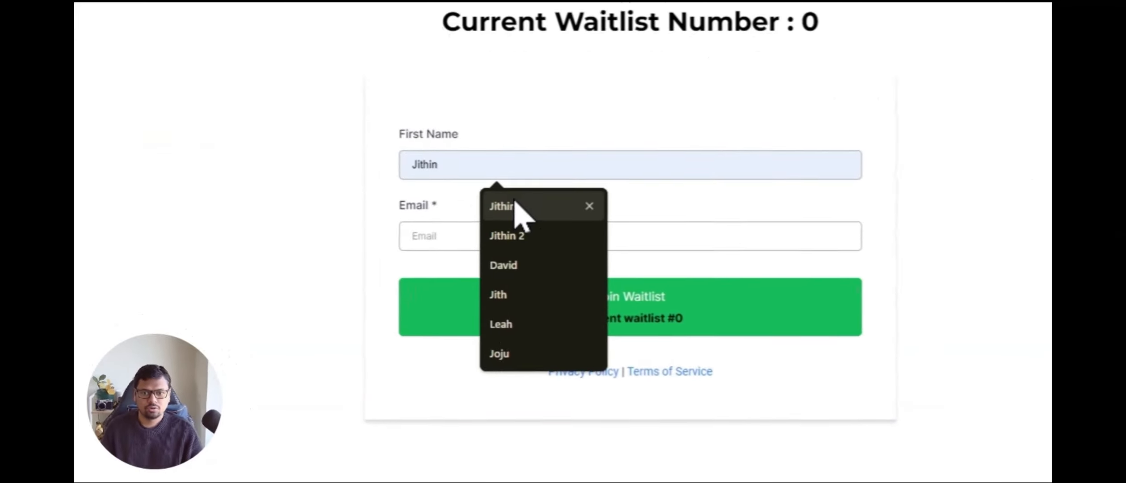
{"action": "left_click", "coordinate": [502, 208]}
{"action": "left_click", "coordinate": [504, 237]}
{"action": "left_click", "coordinate": [512, 275]}
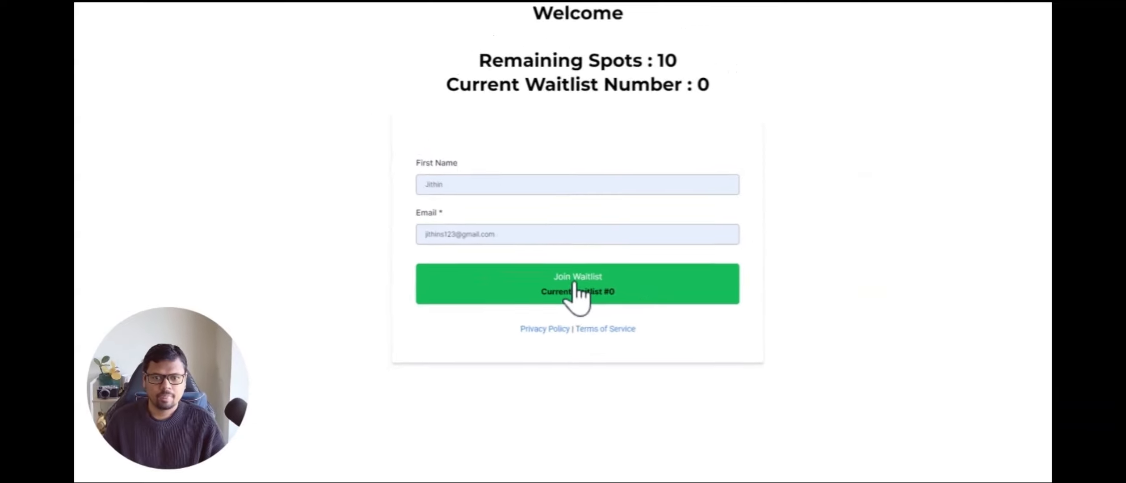
{"action": "left_click", "coordinate": [576, 291]}
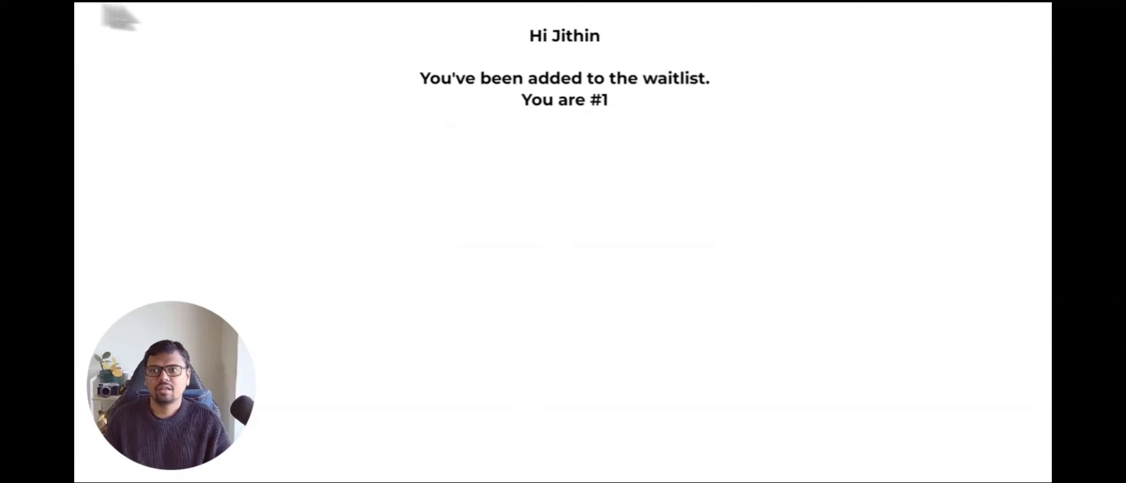
Step: Return to the waitlist page and submit another signup with the same first name and e-mail
{"action": "left_click", "coordinate": [102, 5]}
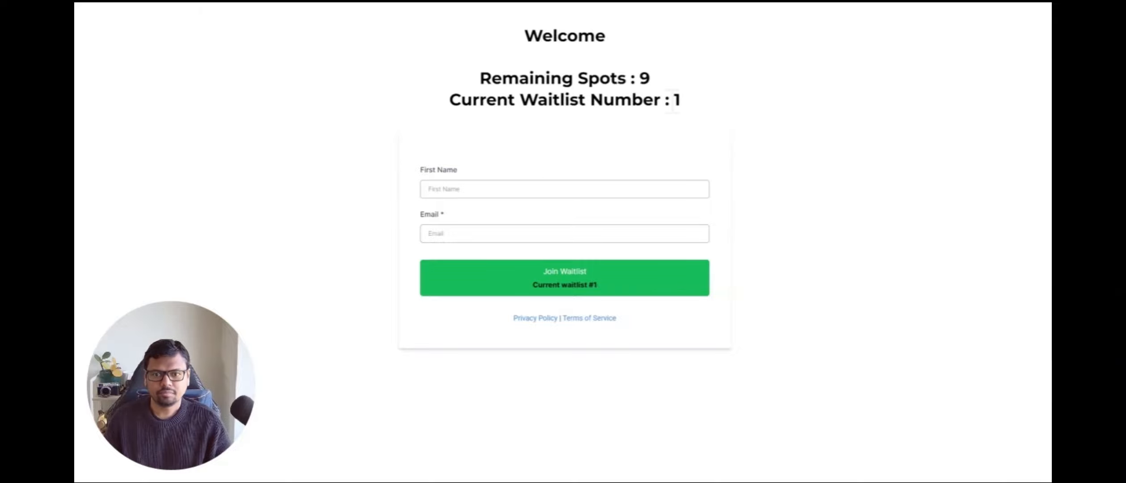
{"action": "left_click", "coordinate": [464, 188]}
{"action": "left_click", "coordinate": [484, 215]}
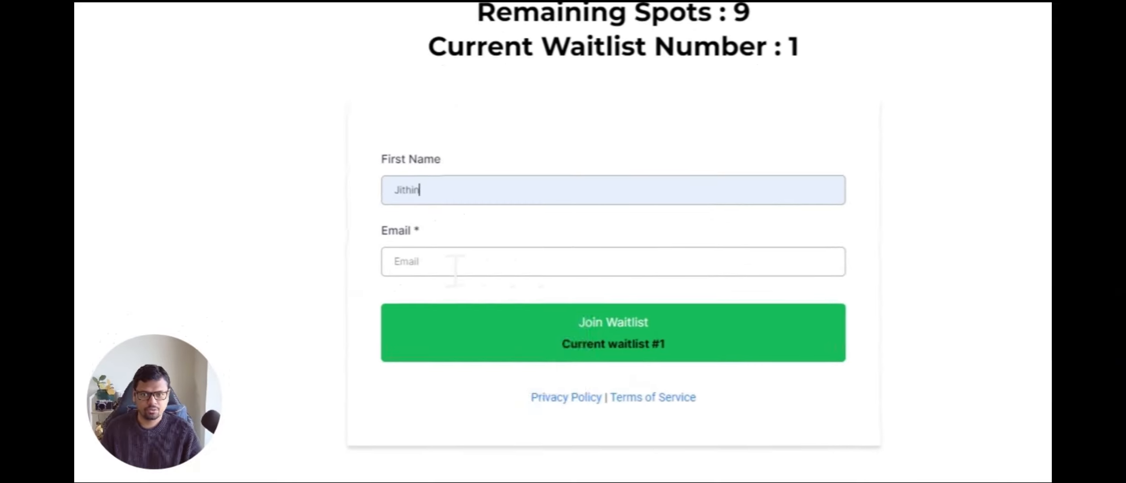
{"action": "left_click", "coordinate": [455, 268]}
{"action": "left_click", "coordinate": [507, 306]}
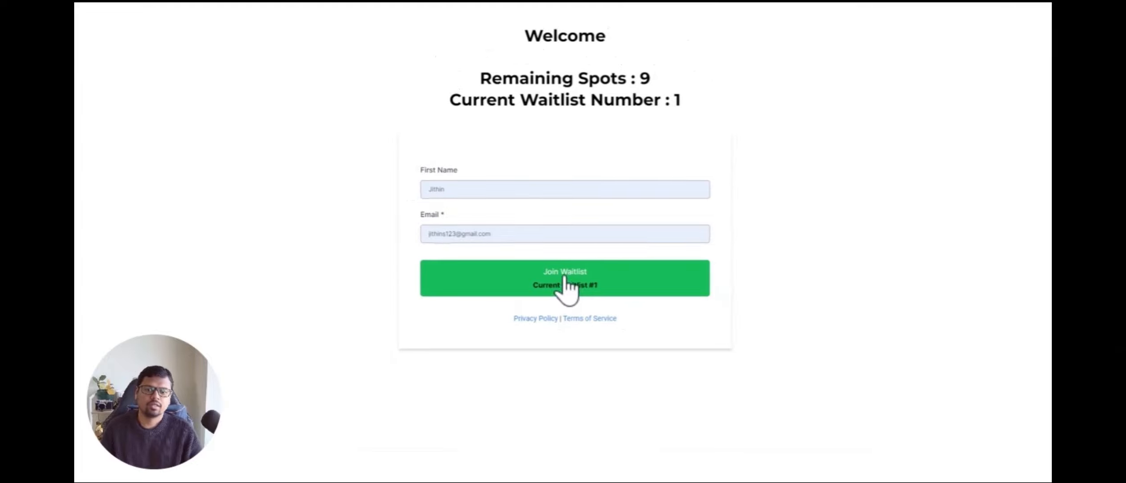
{"action": "left_click", "coordinate": [565, 278]}
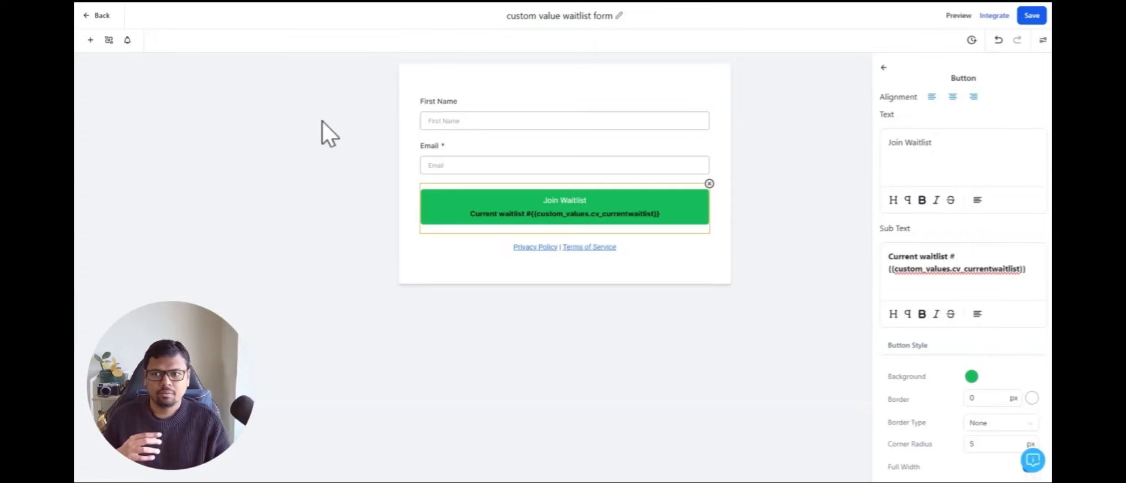
Step: Add the CV_condition_checker field from the Custom Value Dummys custom fields to the form below the Email field
{"action": "left_click", "coordinate": [505, 157]}
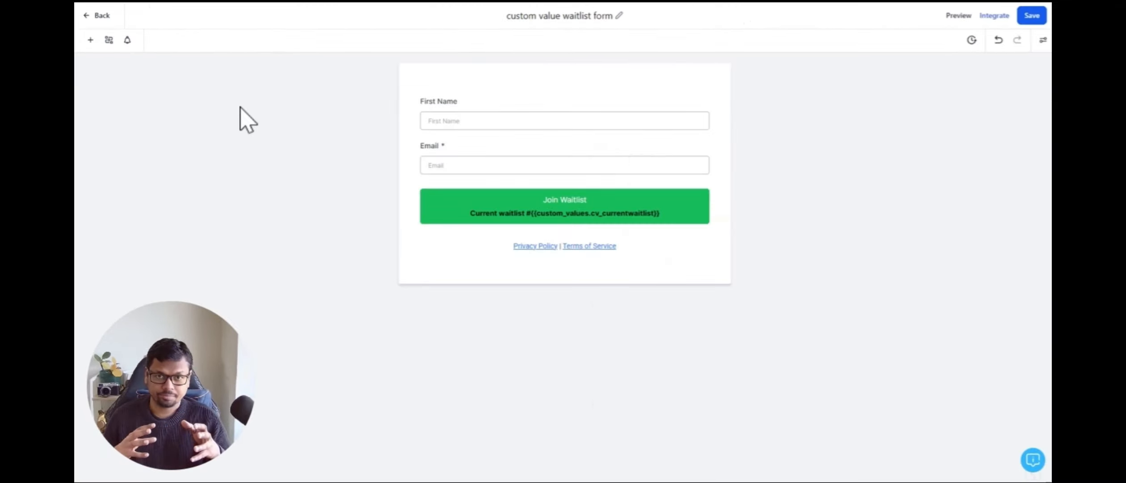
{"action": "left_click", "coordinate": [459, 146]}
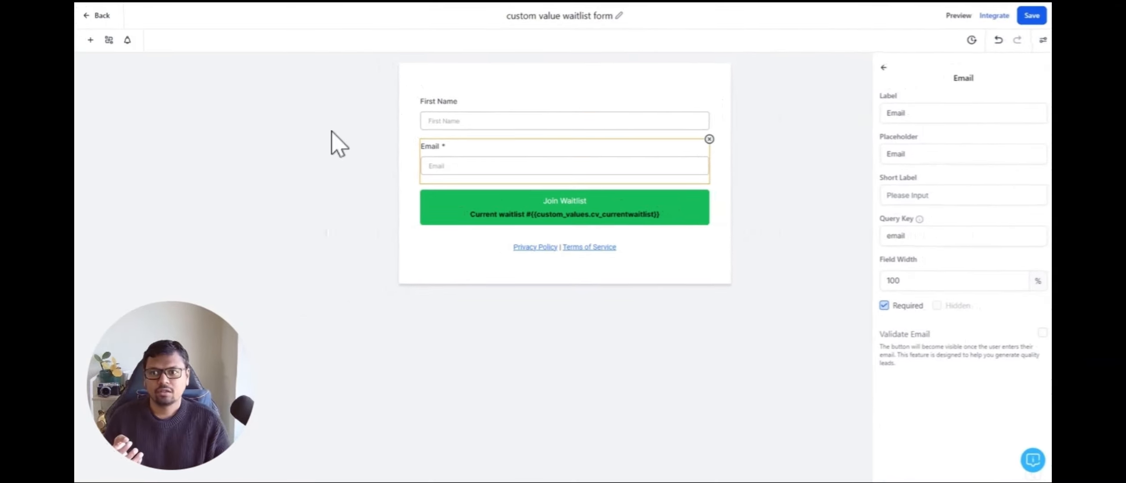
{"action": "left_click", "coordinate": [109, 44]}
{"action": "left_click", "coordinate": [131, 70]}
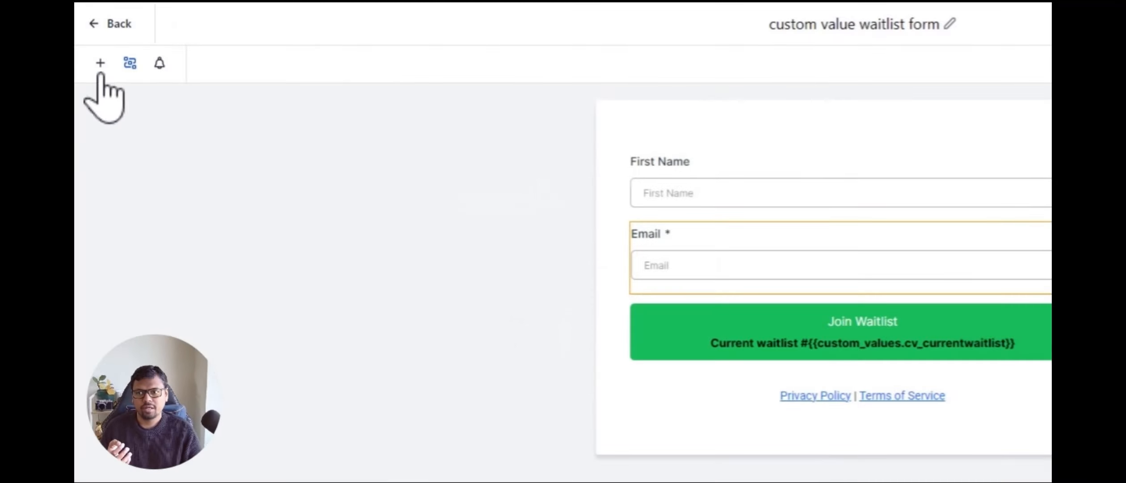
{"action": "left_click", "coordinate": [90, 42]}
{"action": "left_click", "coordinate": [286, 136]}
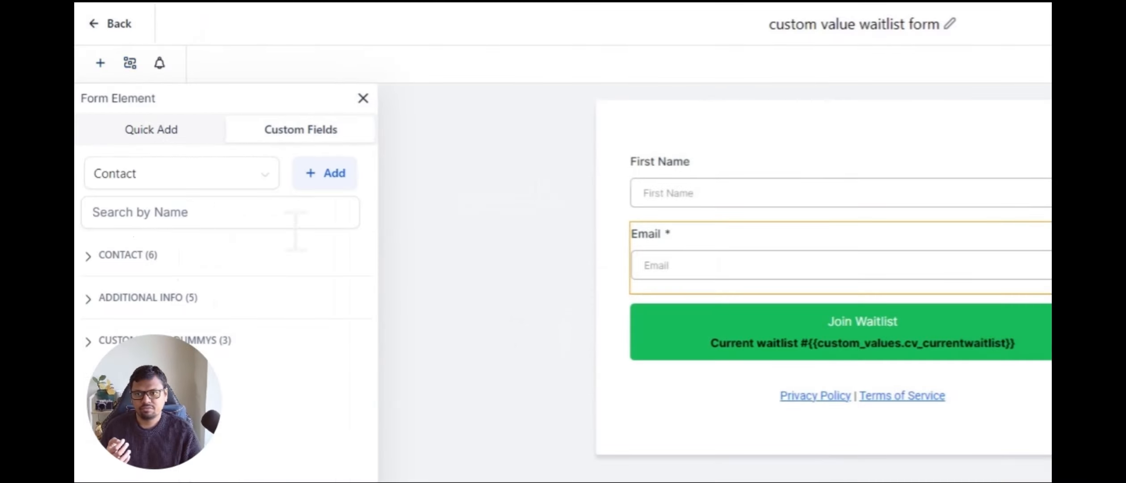
{"action": "left_click", "coordinate": [140, 339]}
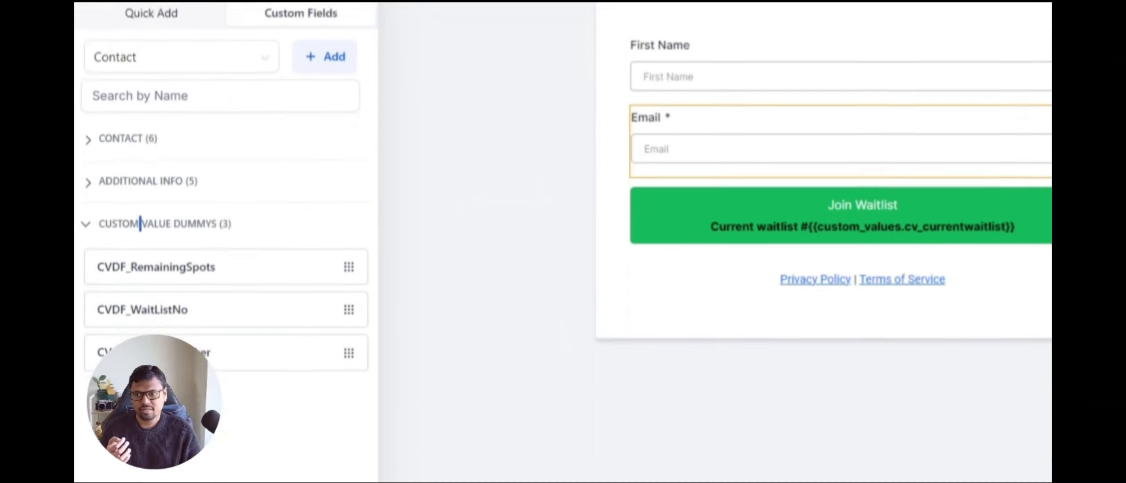
{"action": "left_click_drag", "start_coordinate": [130, 331], "coordinate": [702, 259]}
Step: Make the CV_condition_checker field hidden and set its hidden value to {{ custom_values.cv_currentwaitlist }}
{"action": "left_click", "coordinate": [670, 205]}
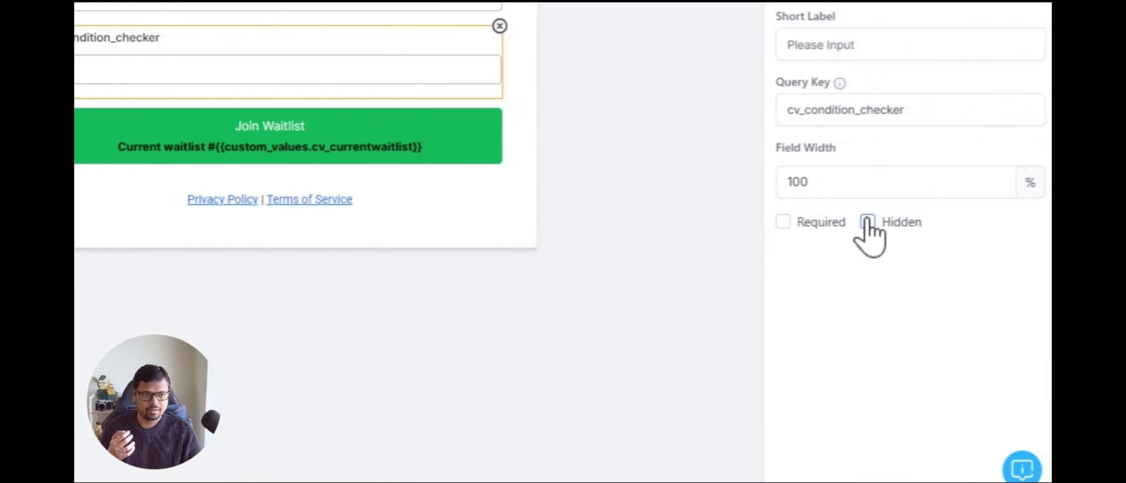
{"action": "left_click", "coordinate": [867, 222]}
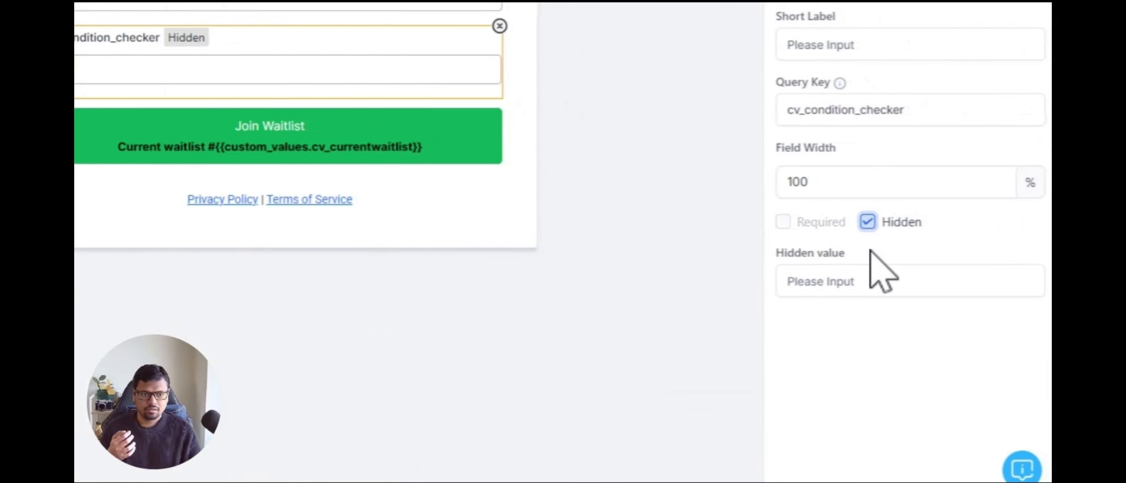
{"action": "left_click", "coordinate": [873, 283]}
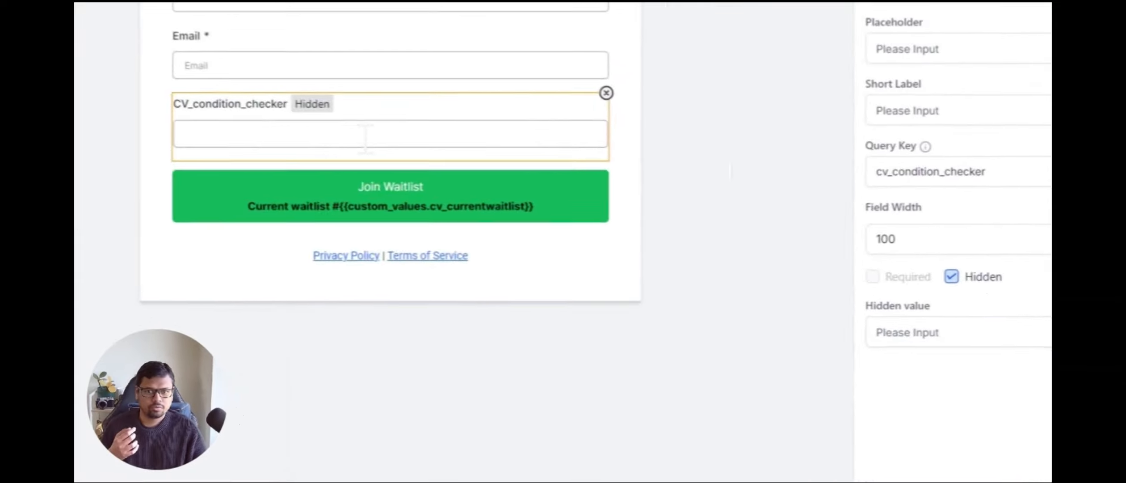
{"action": "left_click", "coordinate": [849, 335]}
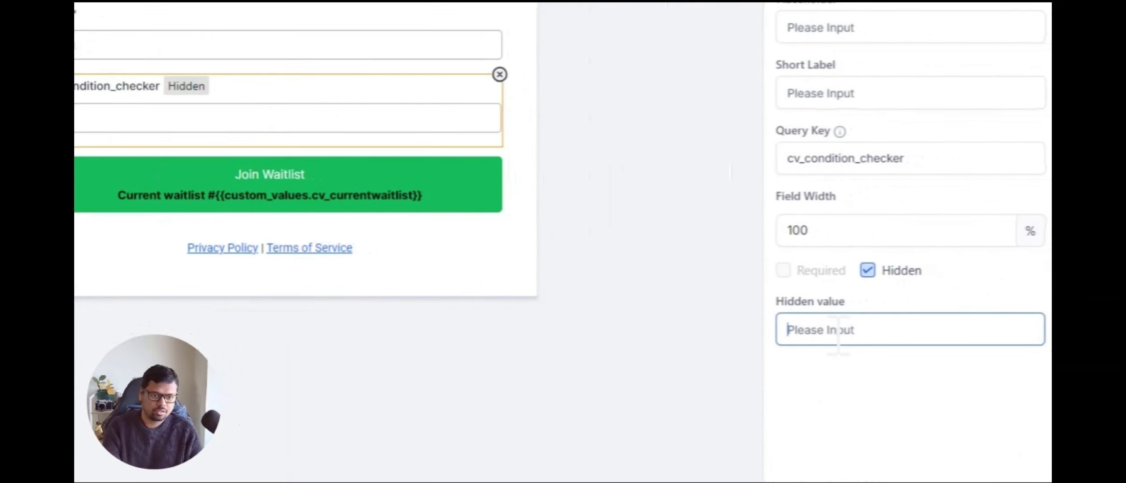
{"action": "type", "text": "{{ custom_values.cv_currentwaitlist }}"}
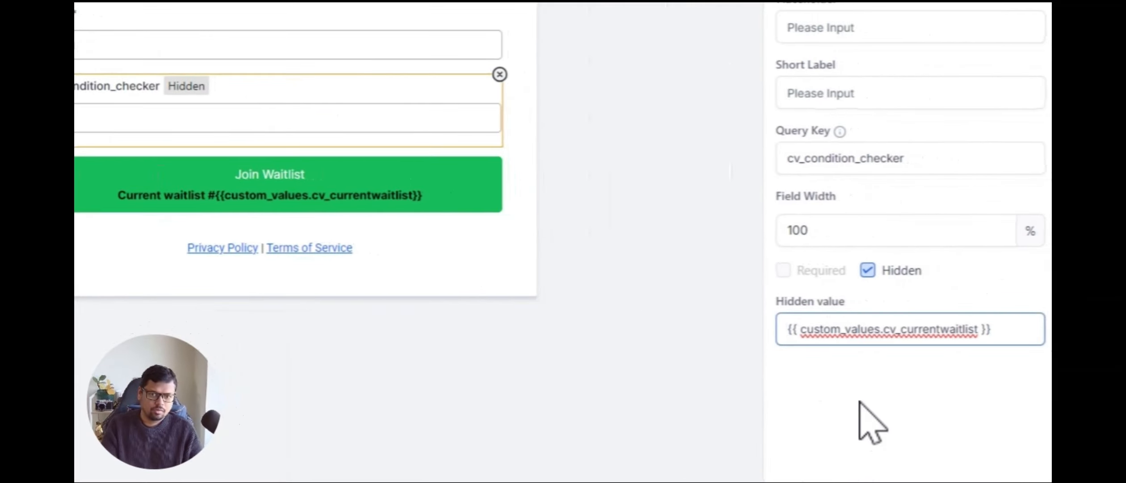